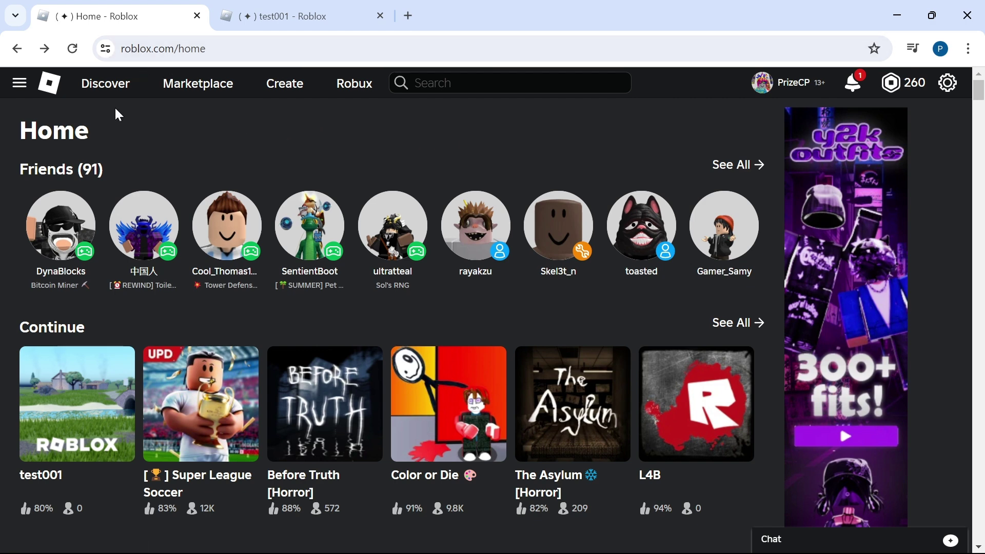
Check the avatar's Body Type in the Avatar Editor, then launch the test001 game
click(19, 85)
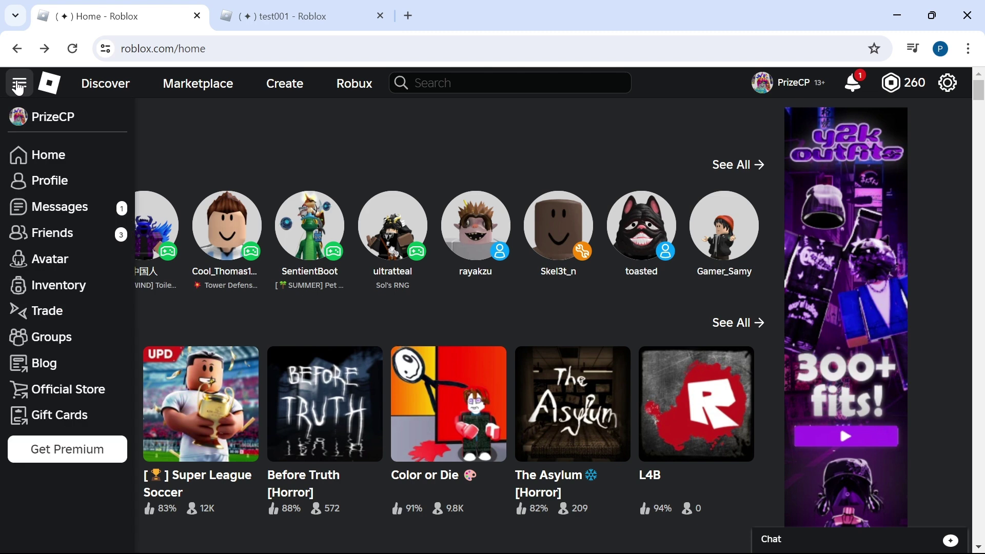
click(61, 260)
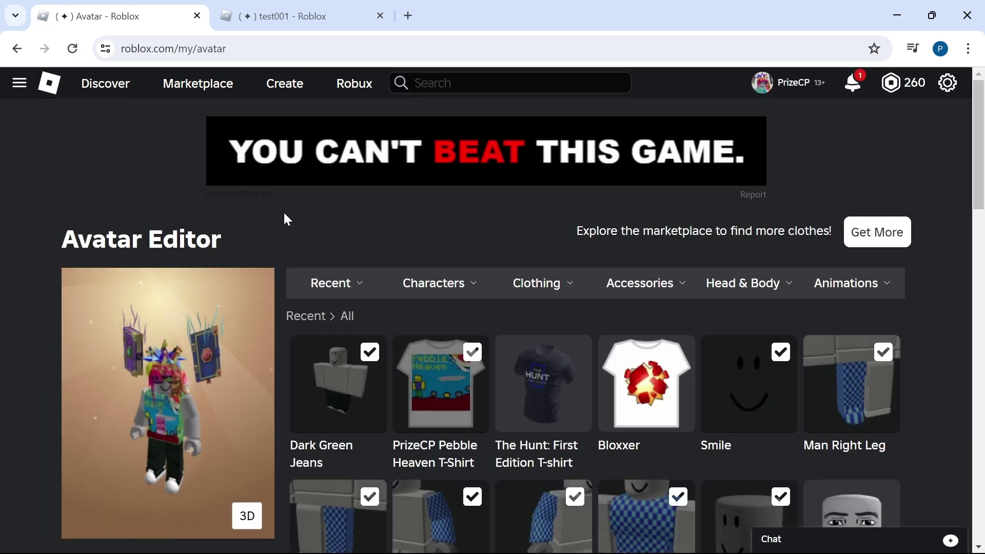
scroll(285, 214, down, 1)
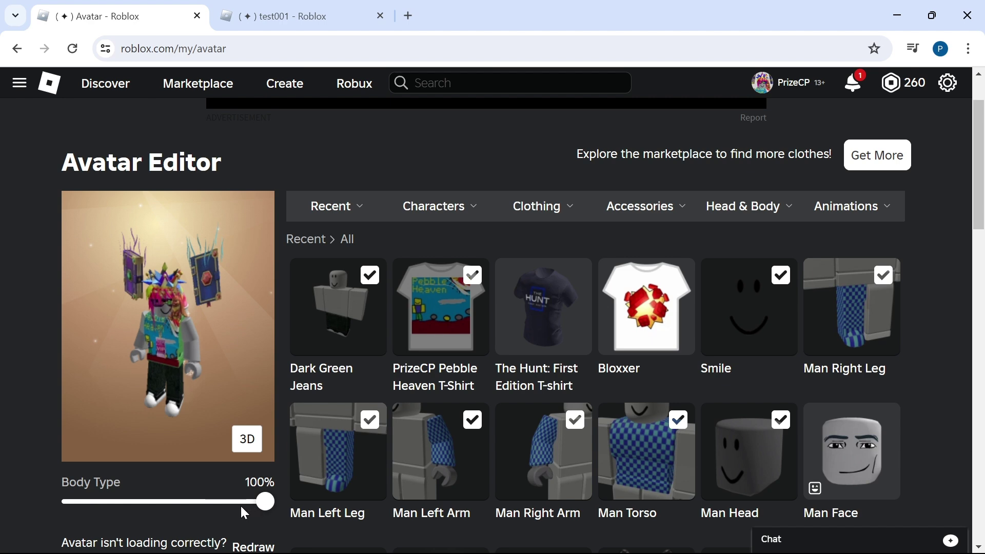
click(289, 17)
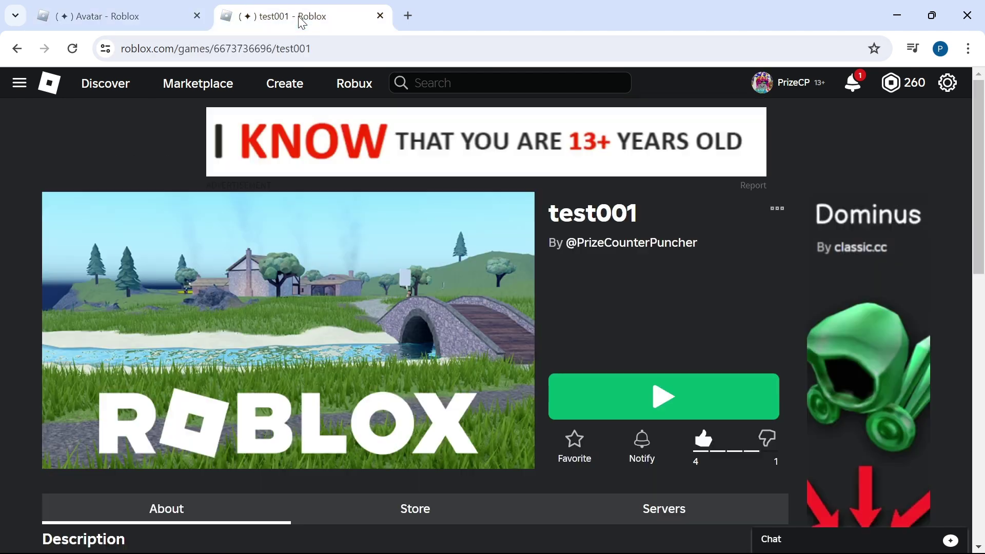
click(670, 397)
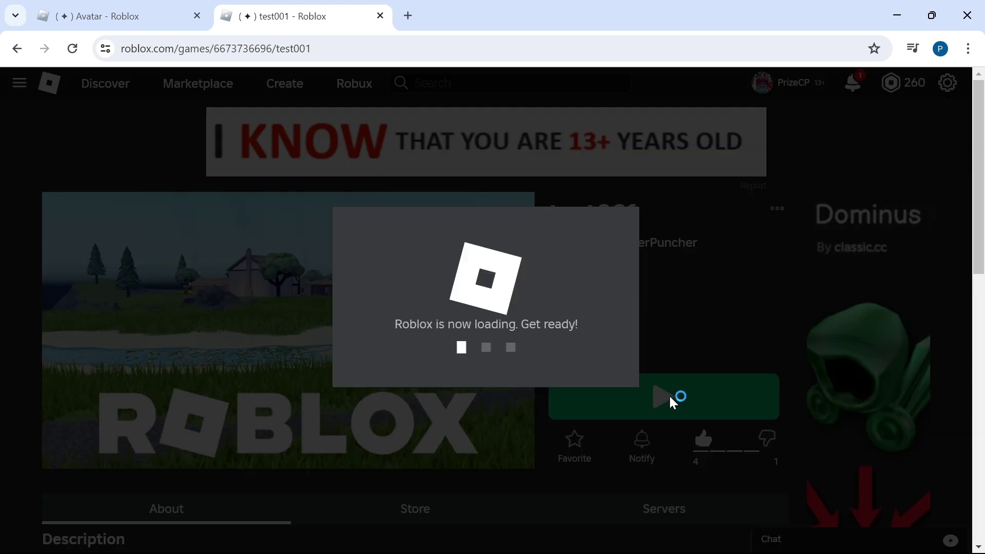
Walk the avatar off the platform and orbit the camera to view it from front and behind
key(w)
key(d)
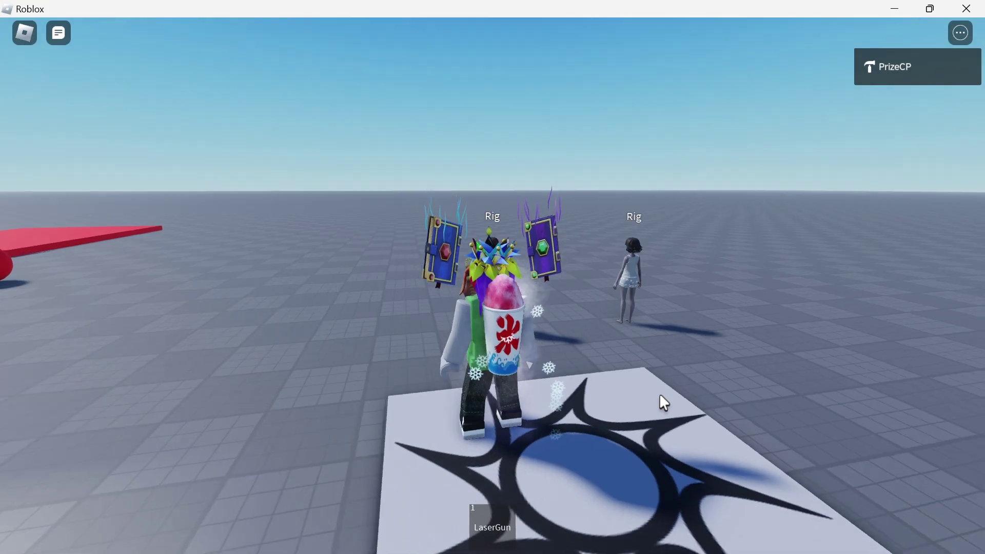
key(Right)
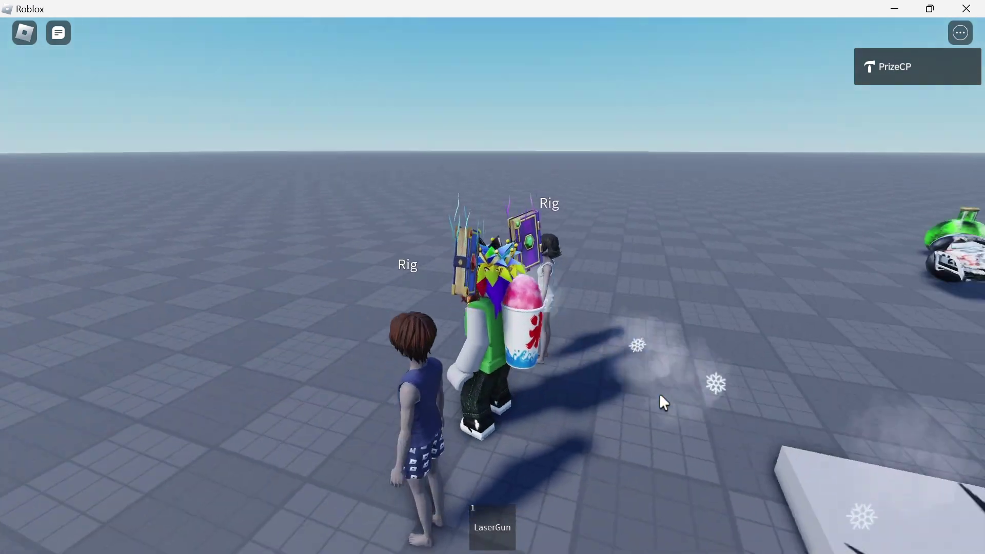
key(Page_Up)
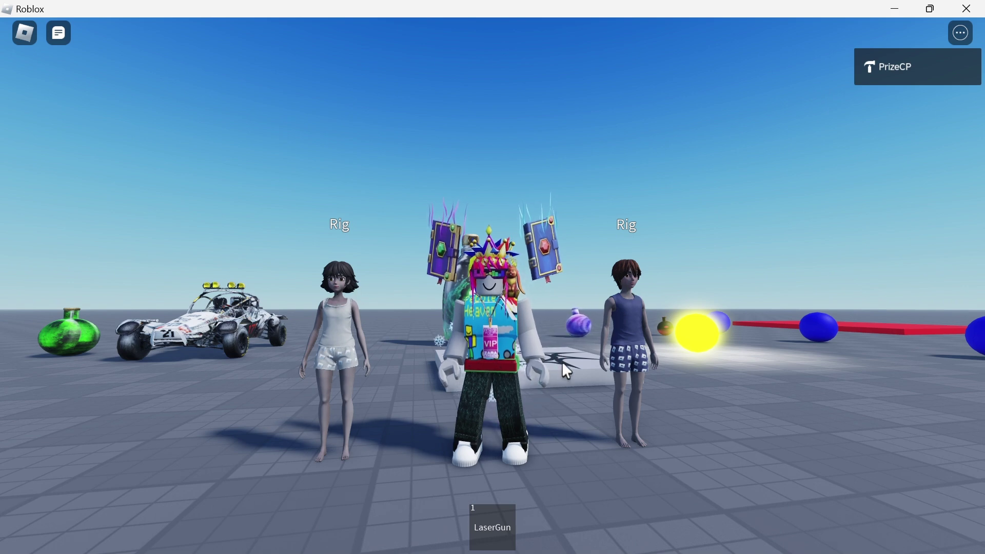
key(Right)
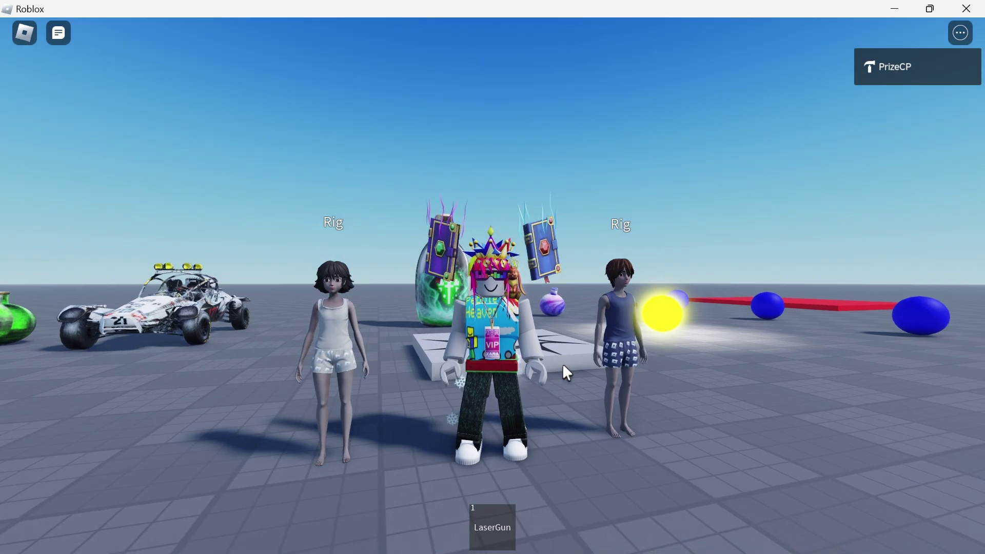
key(Page_Down)
Run toward the red platforms, view the avatar's front, then close Roblox
key(w)
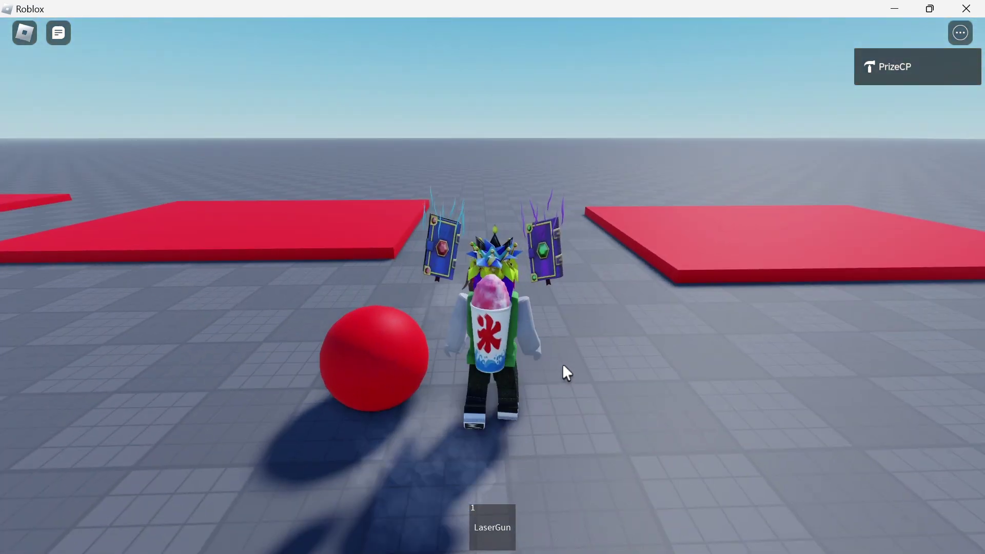
key(Left)
key(Page_Up)
key(Right)
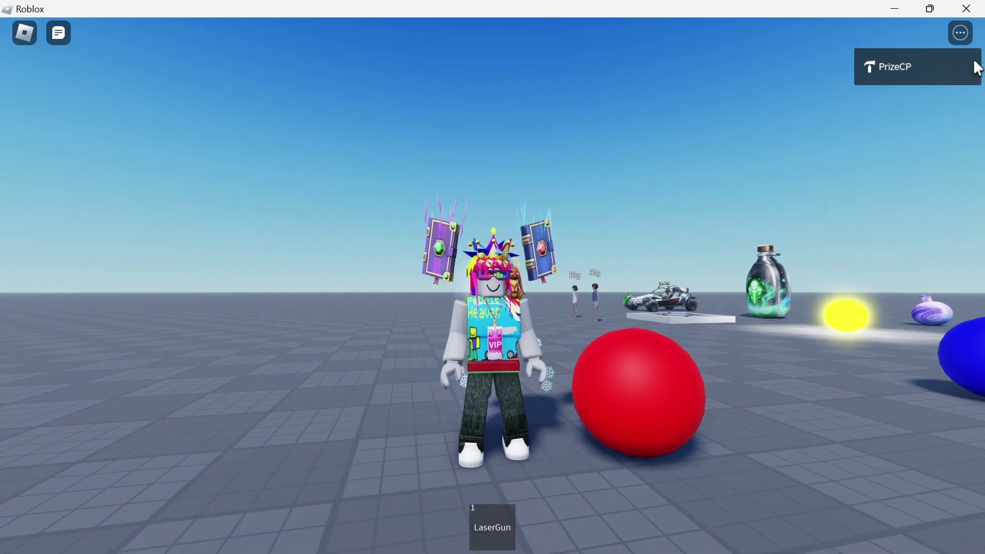
click(976, 17)
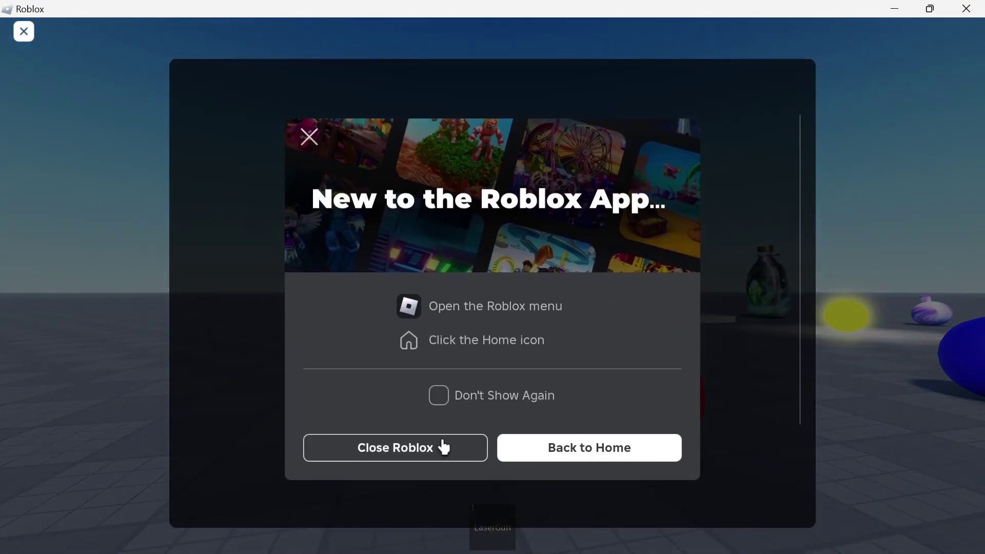
click(442, 447)
Back in the Avatar Editor, drag the Body Type slider from 100% down to 0%
click(118, 16)
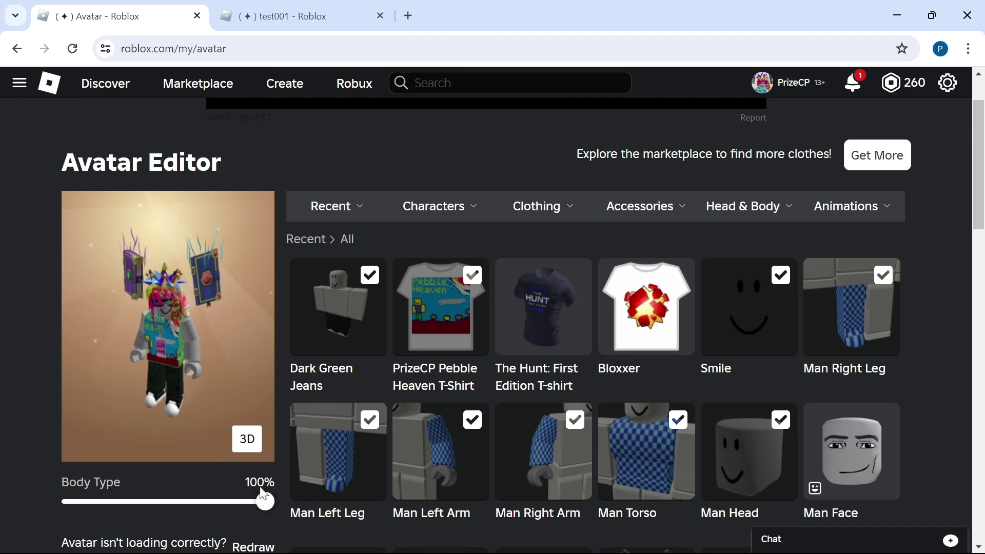
drag(264, 494, 52, 522)
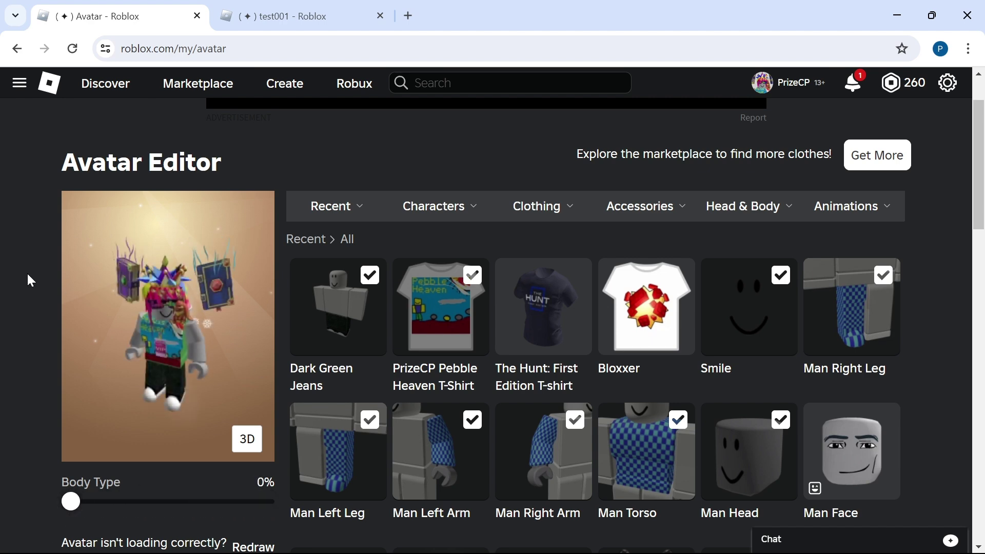
Relaunch test001 and walk the 0% body avatar toward the two Rigs, facing it with the camera
click(281, 15)
click(666, 402)
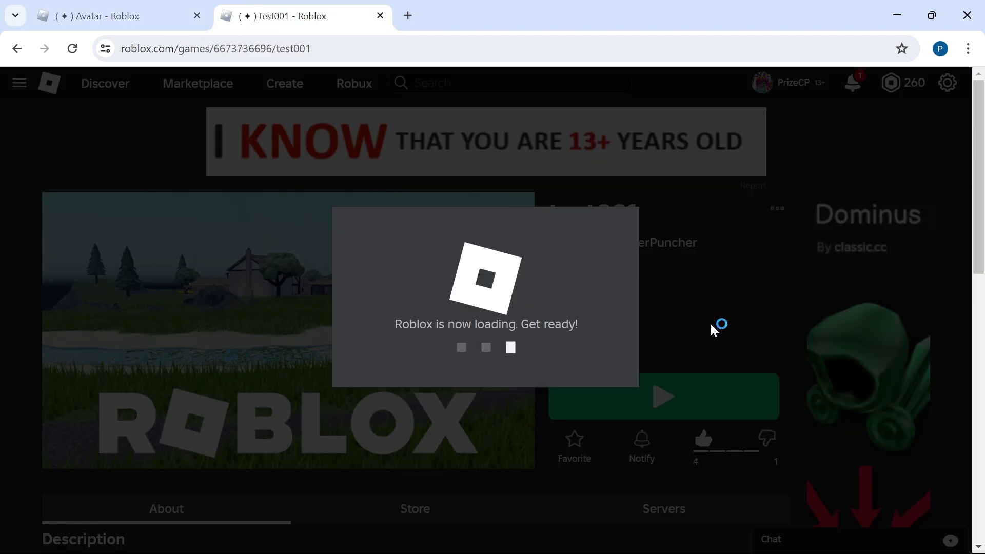
key(w)
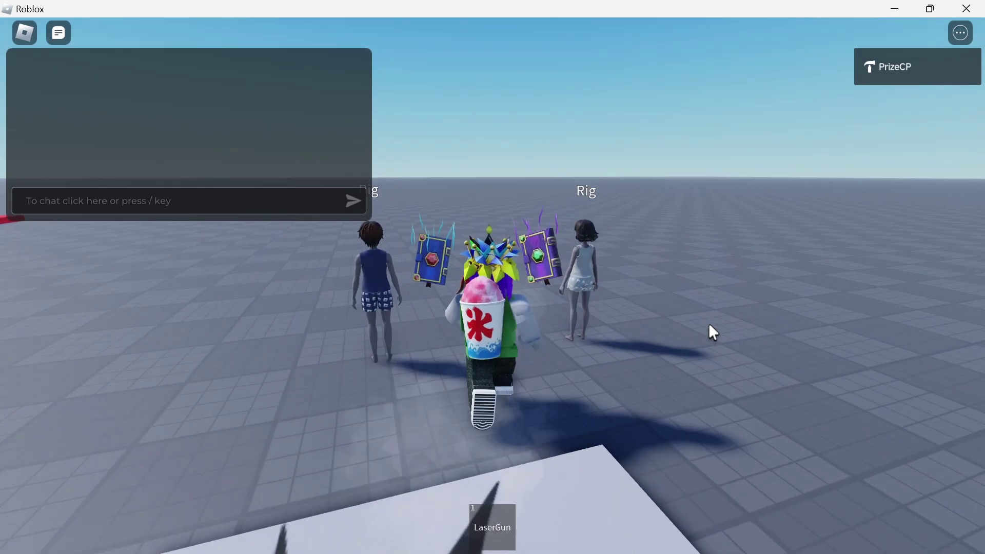
key(Left)
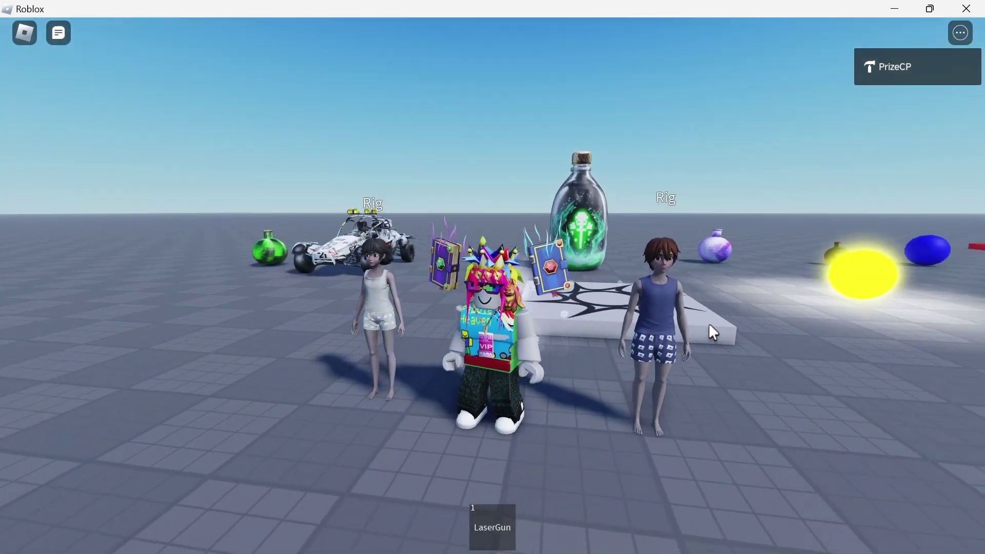
key(Page_Up)
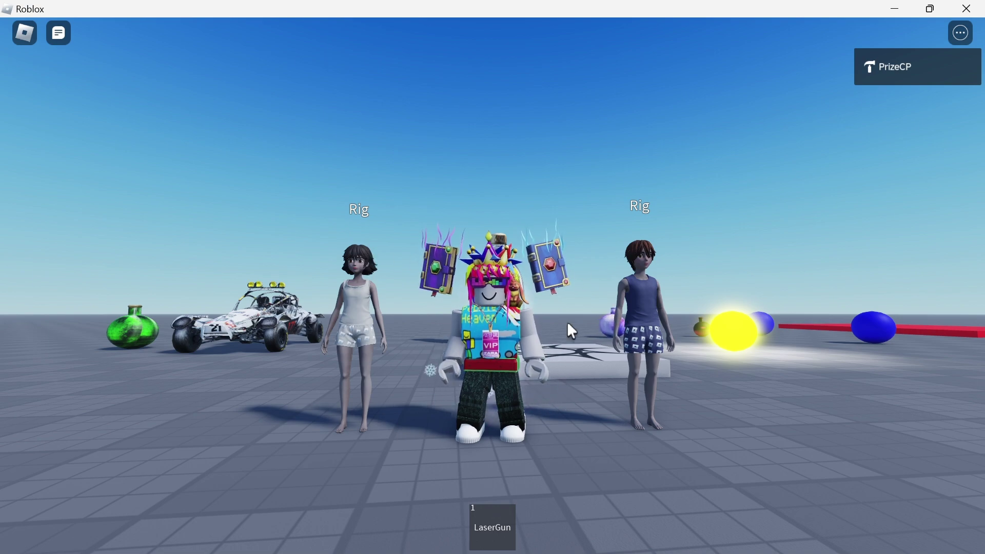
View the avatar from behind, then run it off the star platform toward the red ball
key(w)
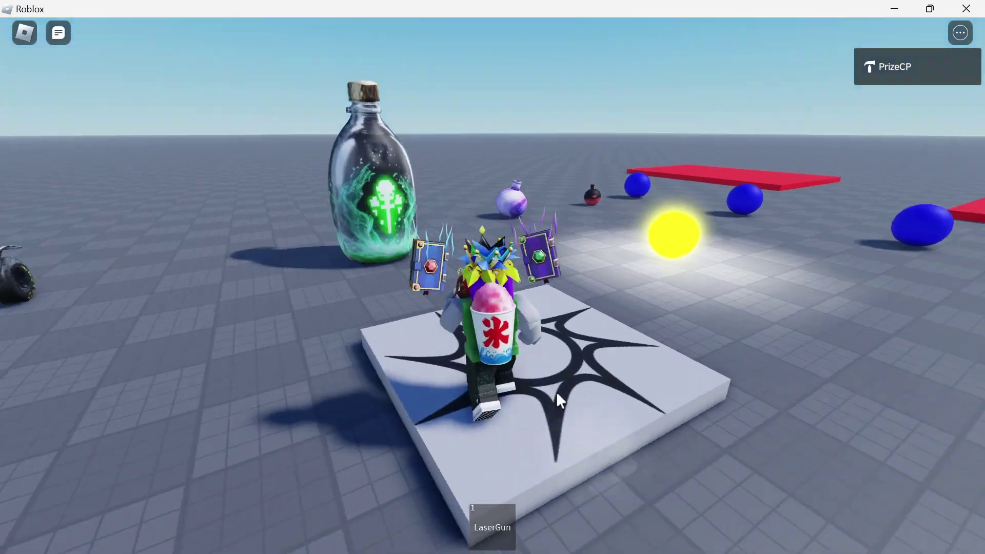
key(Right)
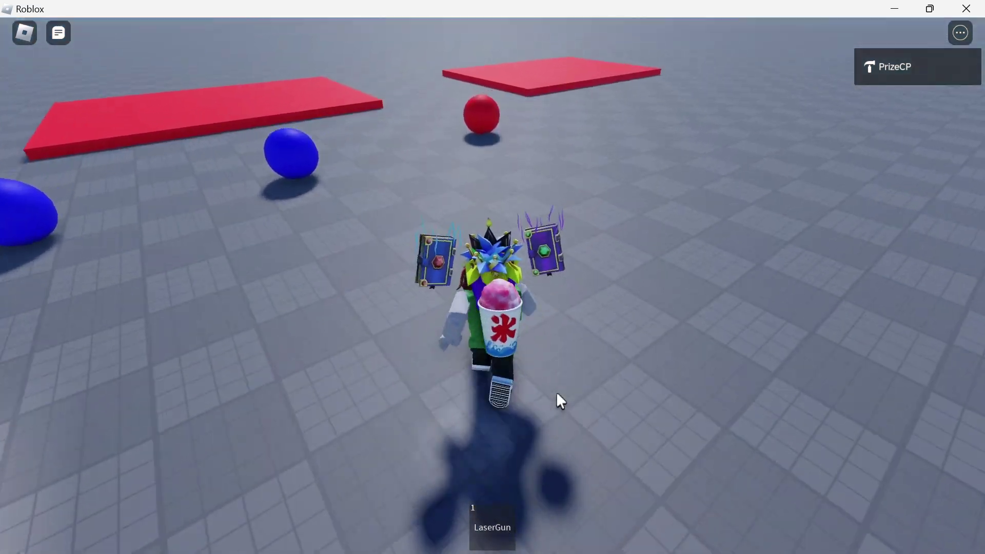
key(w)
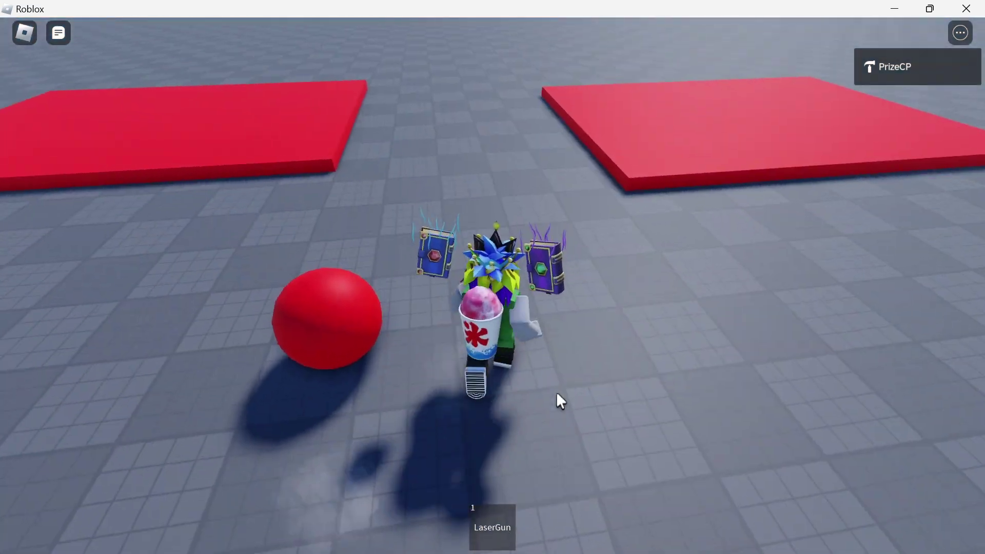
key(Left)
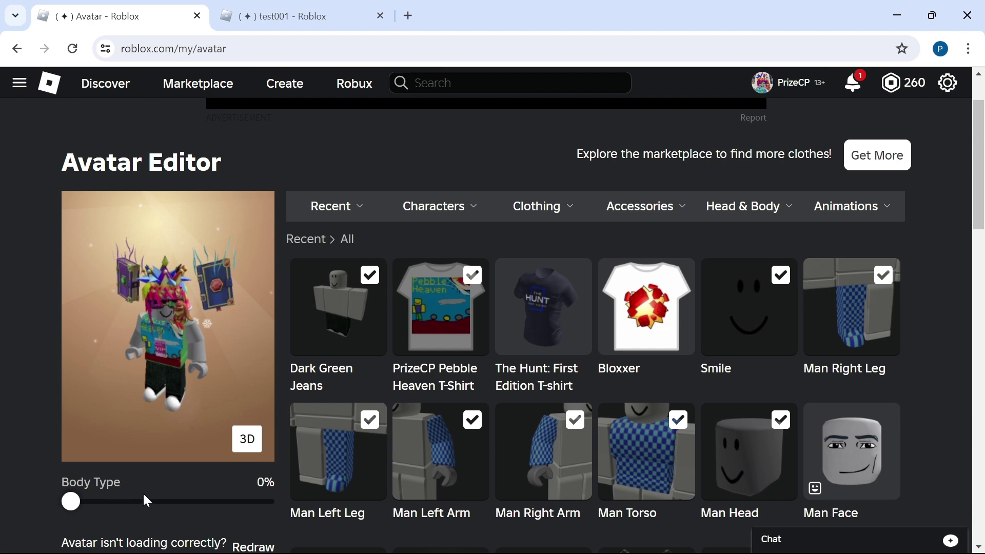
Drag the Body Type slider back to 100%, restoring the avatar's fuller, rounder shape
drag(72, 508, 284, 523)
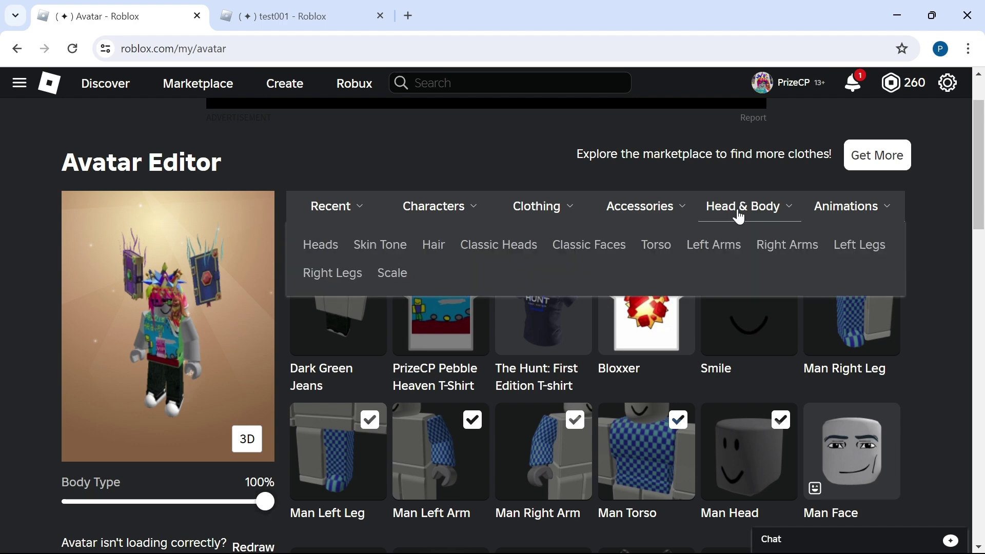
mouse_move(696, 208)
mouse_move(739, 211)
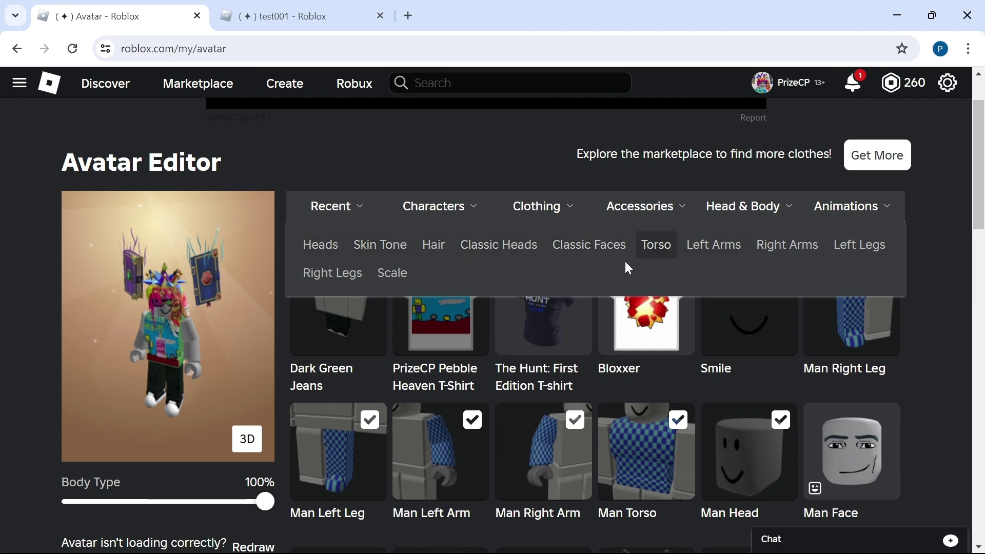
In Head & Body Scale, set height 105%, width 70%, head 95% and proportions 0%
click(394, 276)
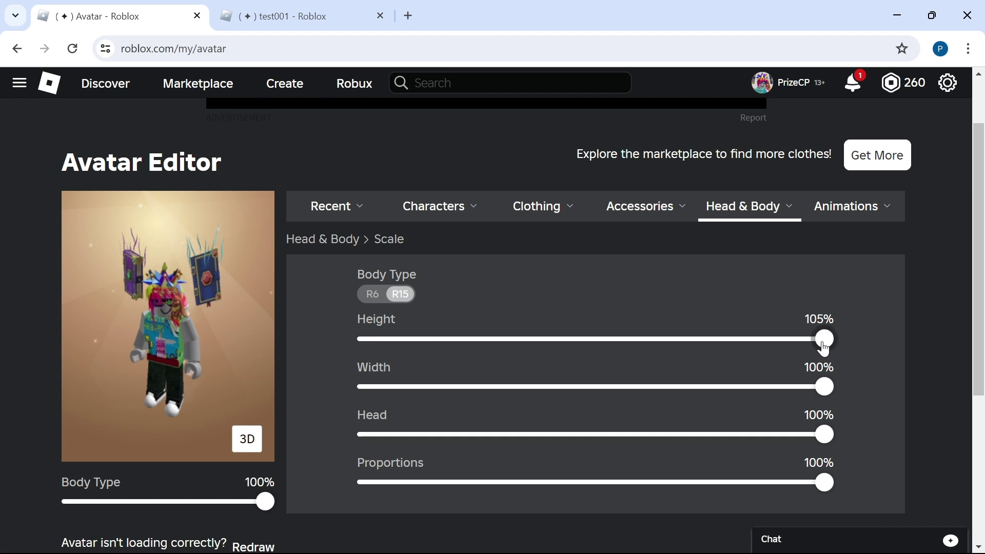
drag(824, 348, 371, 336)
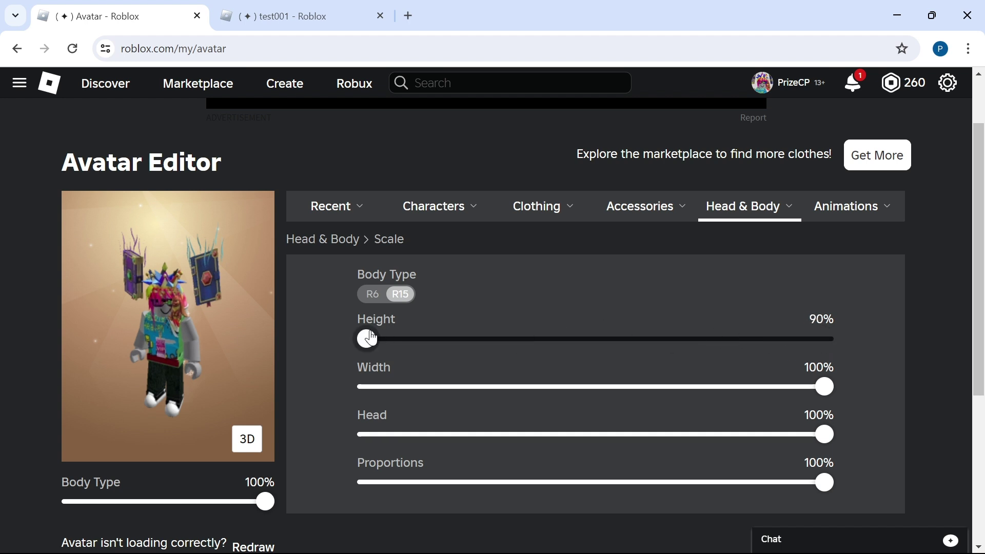
drag(372, 337, 805, 358)
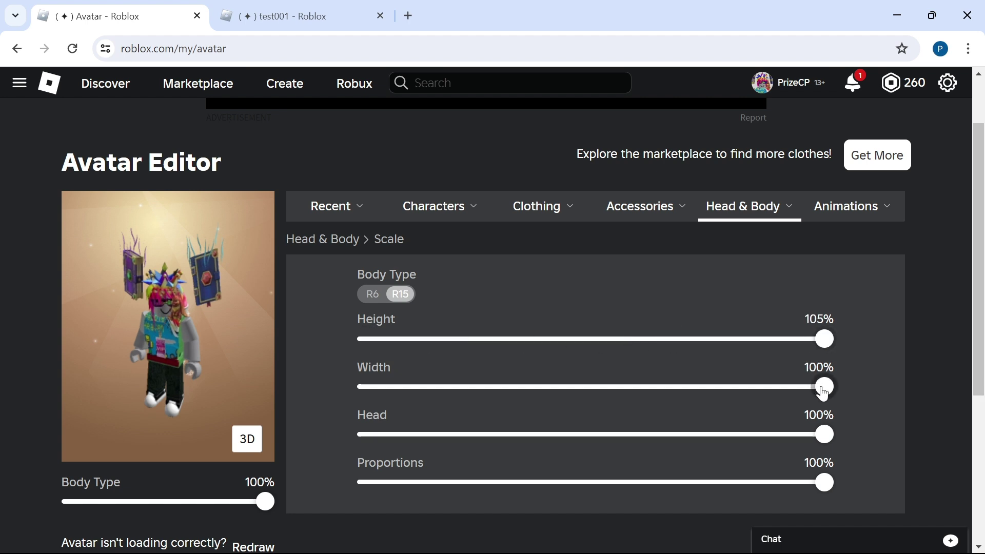
drag(827, 394, 323, 392)
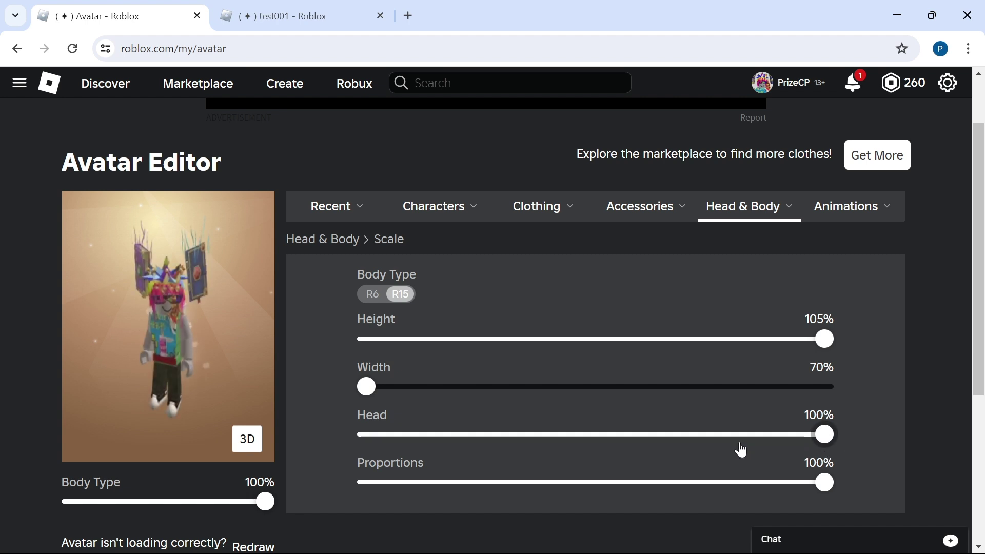
click(399, 441)
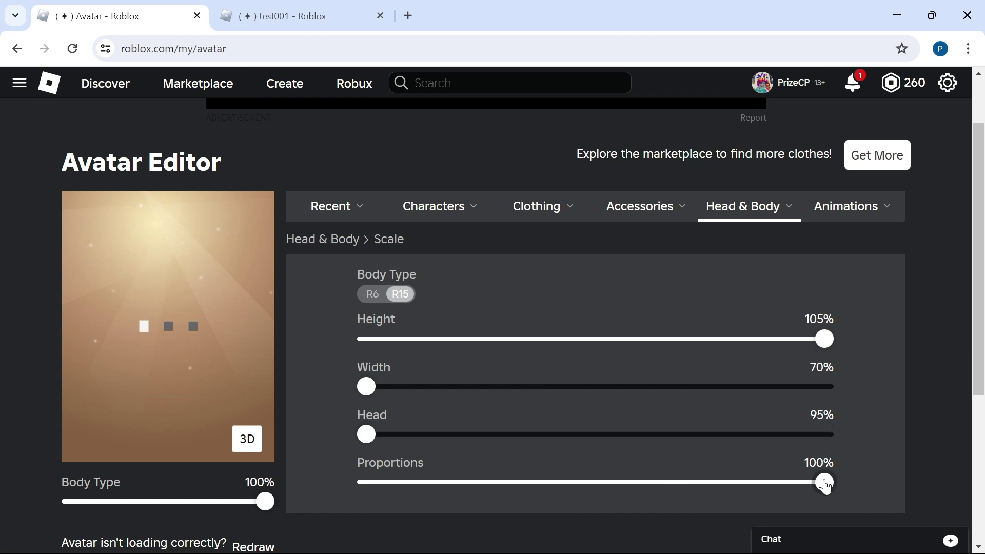
drag(824, 481, 340, 488)
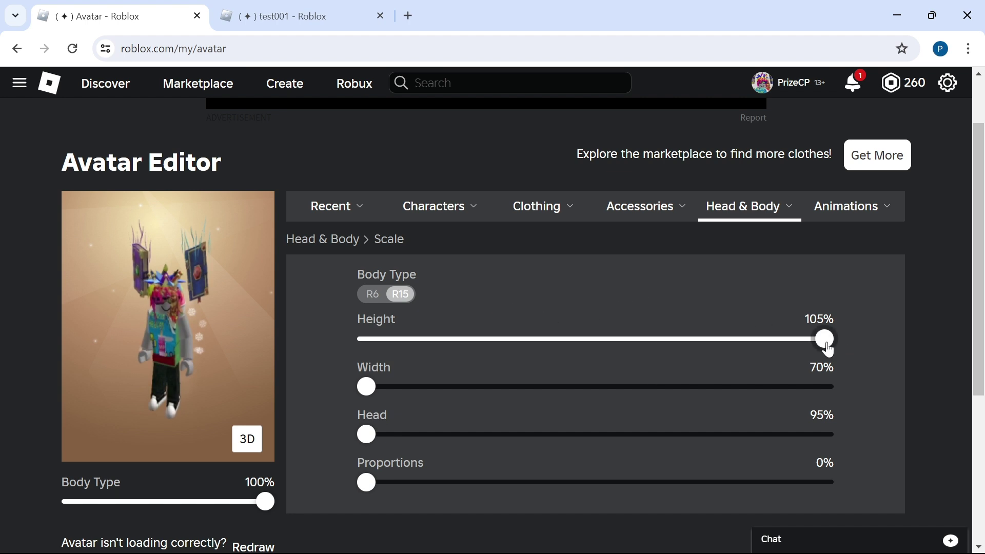
Briefly try height 90% and Body Type 0%, then restore Body Type 100% and height 105%
drag(827, 343, 409, 346)
drag(266, 510, 42, 510)
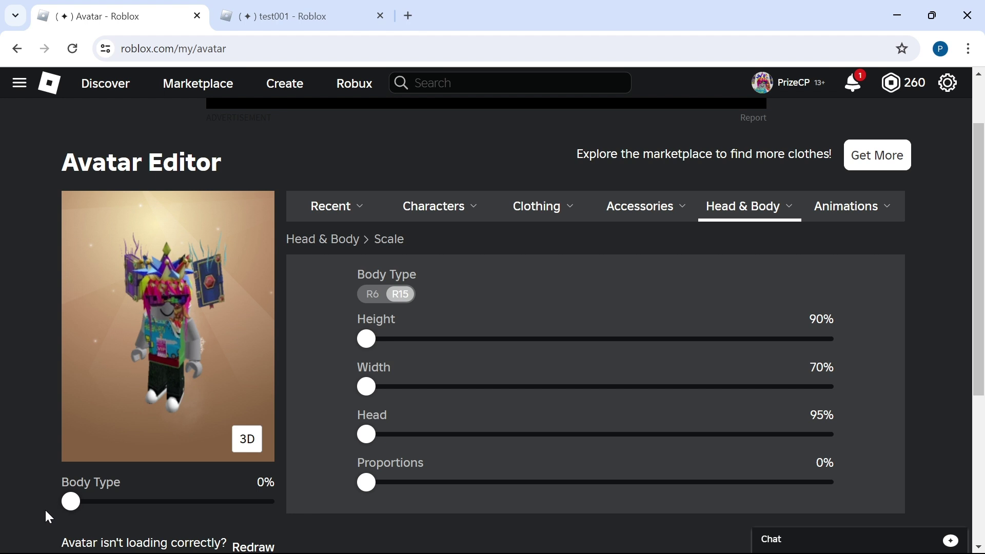
drag(67, 504, 270, 512)
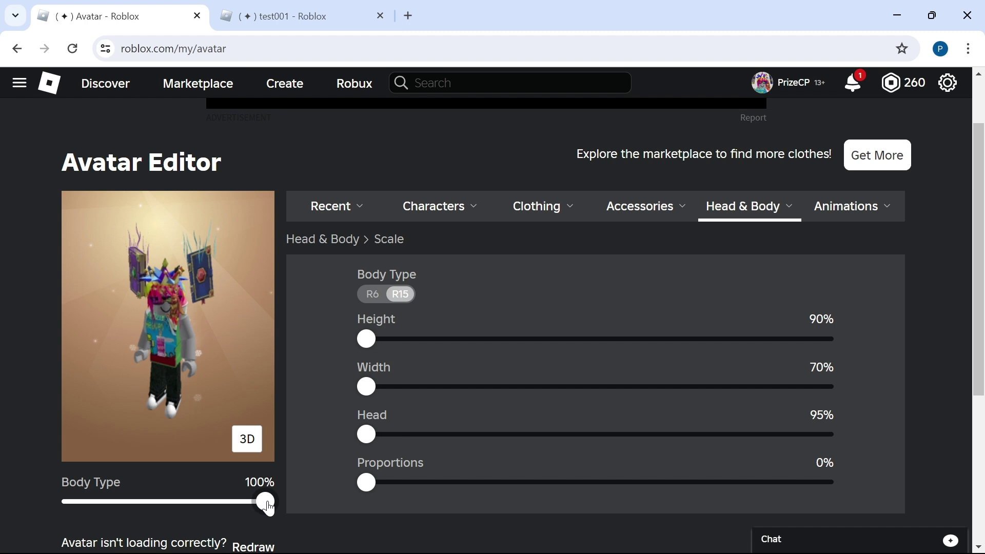
drag(366, 342, 817, 363)
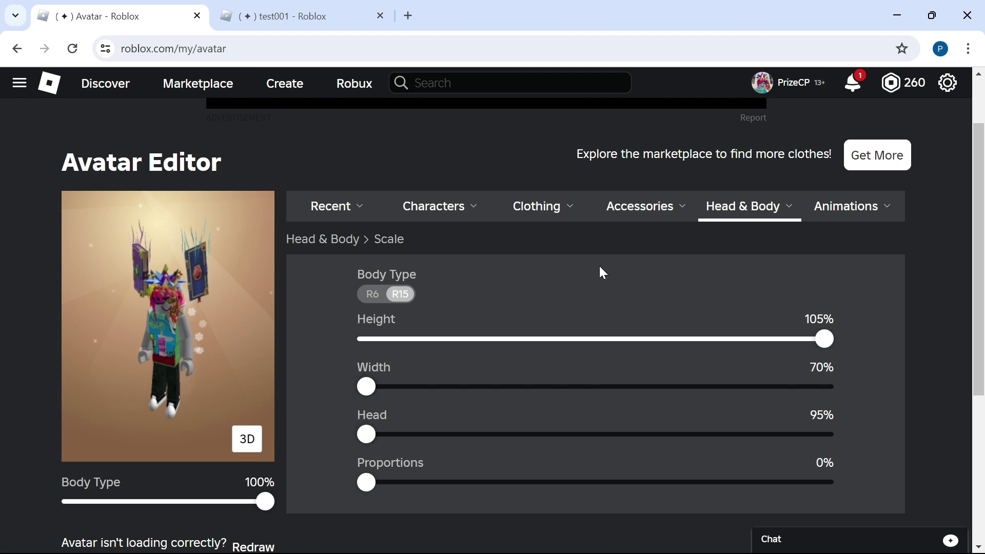
Launch test001, walk the taller, narrower avatar toward the red sphere, then return to Chrome
click(304, 16)
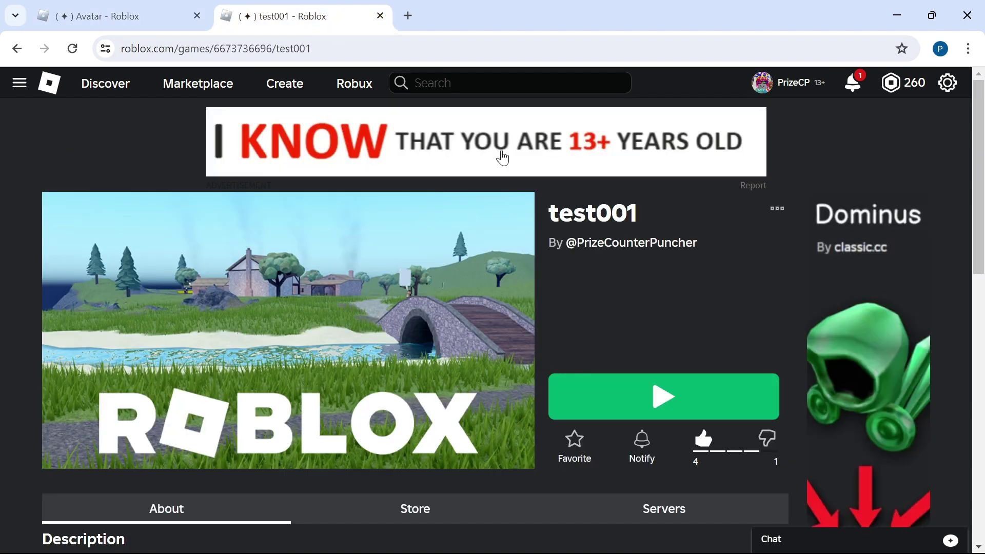
click(661, 396)
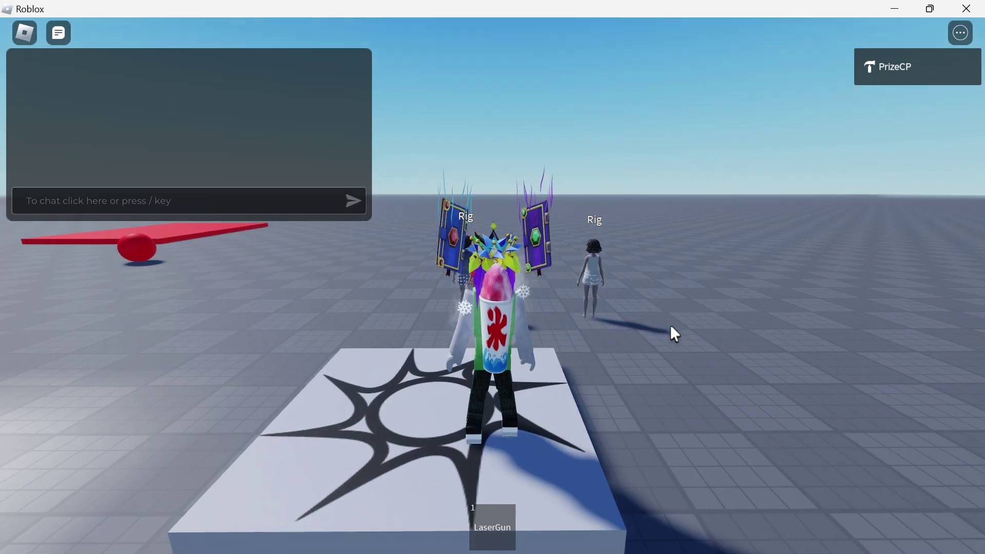
key(Left)
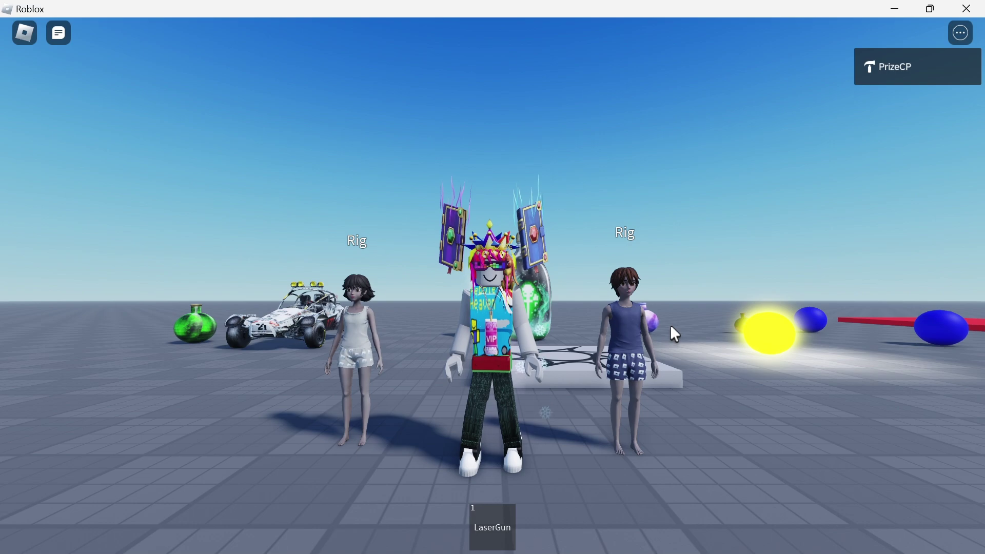
key(Left)
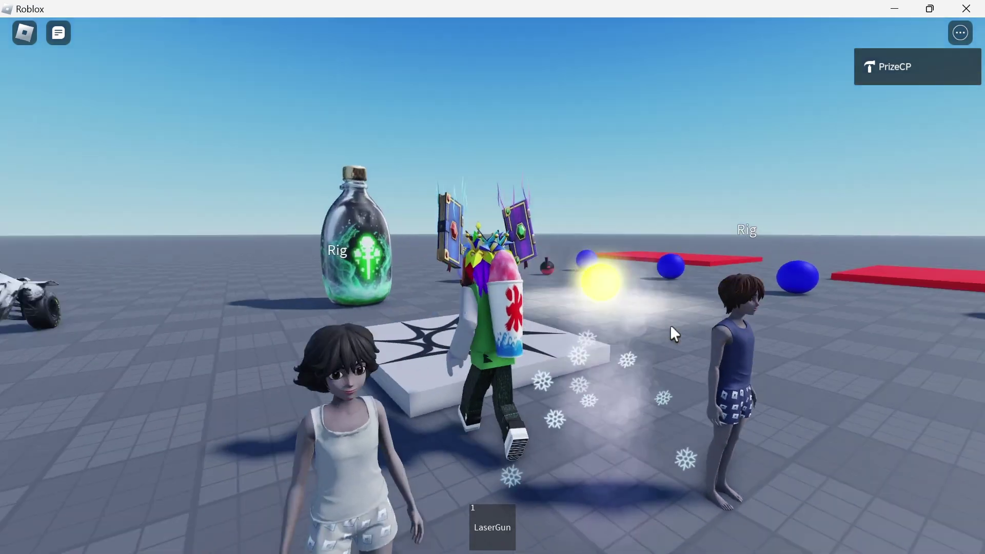
key(Up)
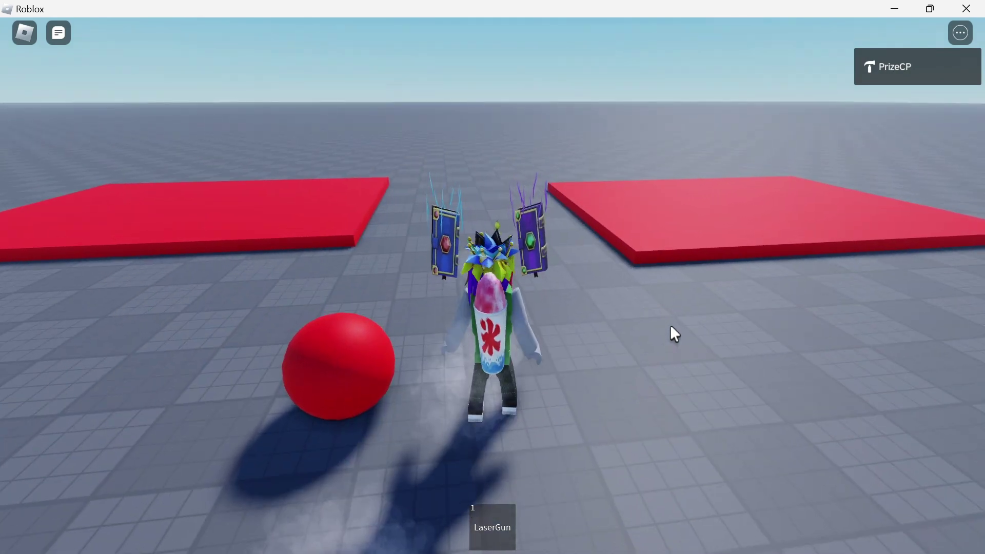
key(Left)
key(Left)
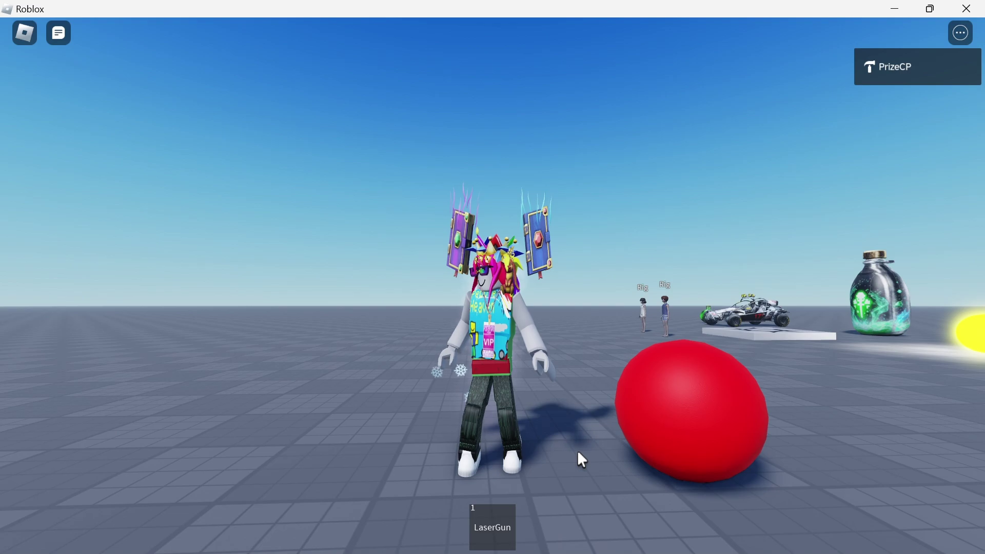
key(alt+Tab)
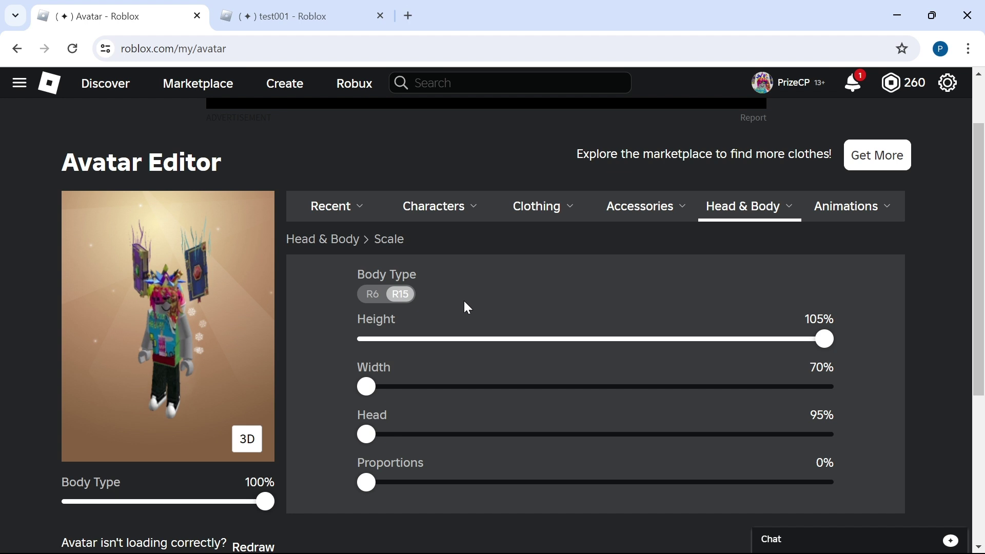
Switch the avatar to the R6 body type, accept the warning, and go to the test001 page
click(372, 296)
click(445, 352)
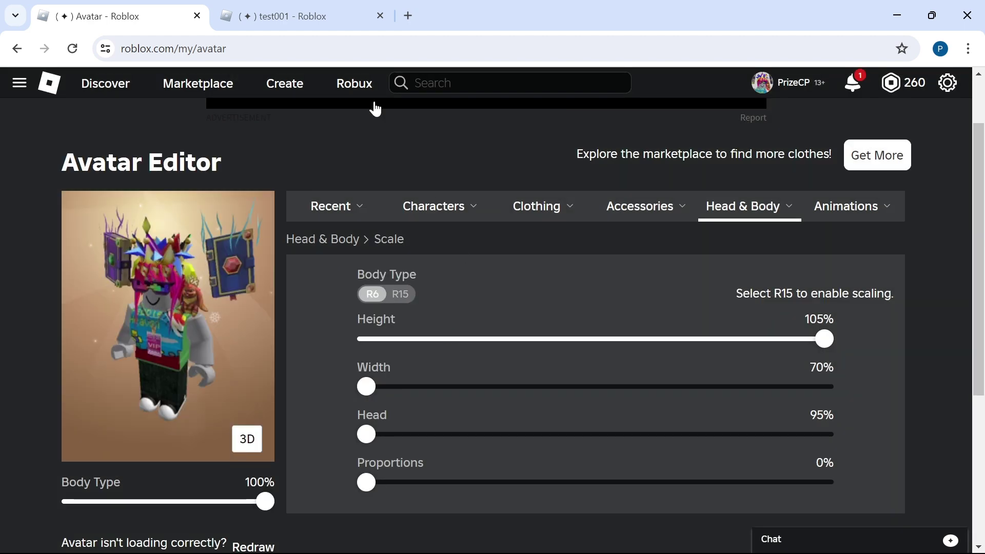
click(295, 11)
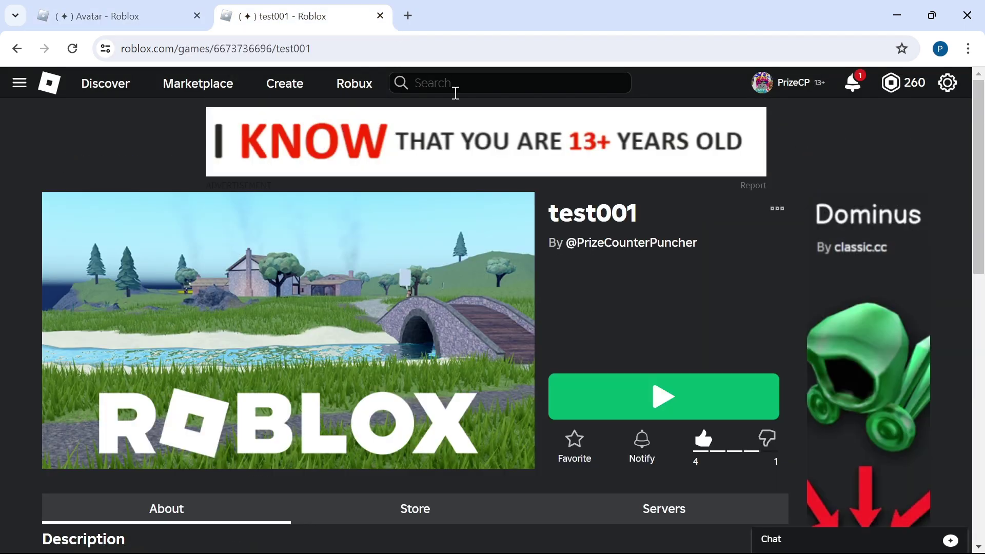
Play test001 as the R6 avatar near the car and bottle, then open the place in Studio
click(672, 395)
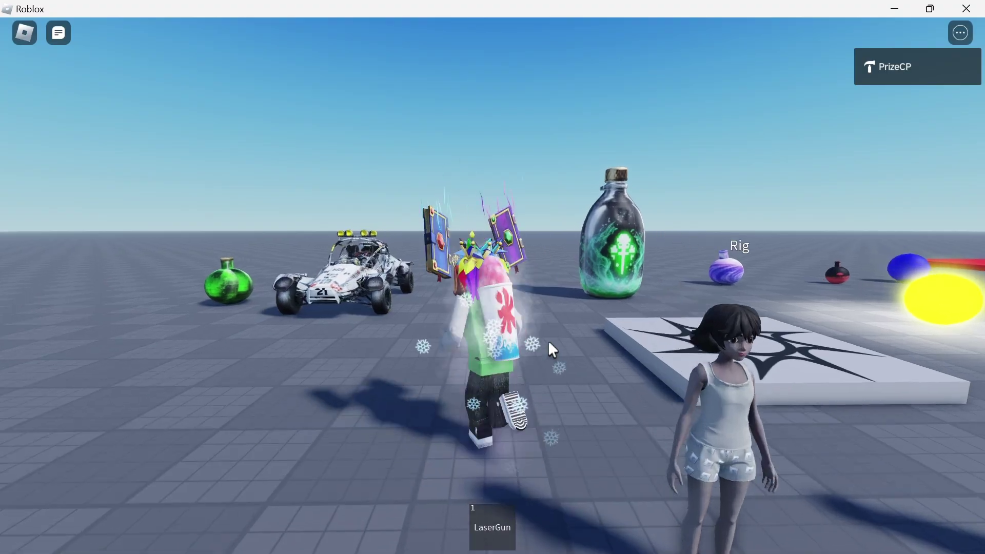
scroll(548, 340, up, 5)
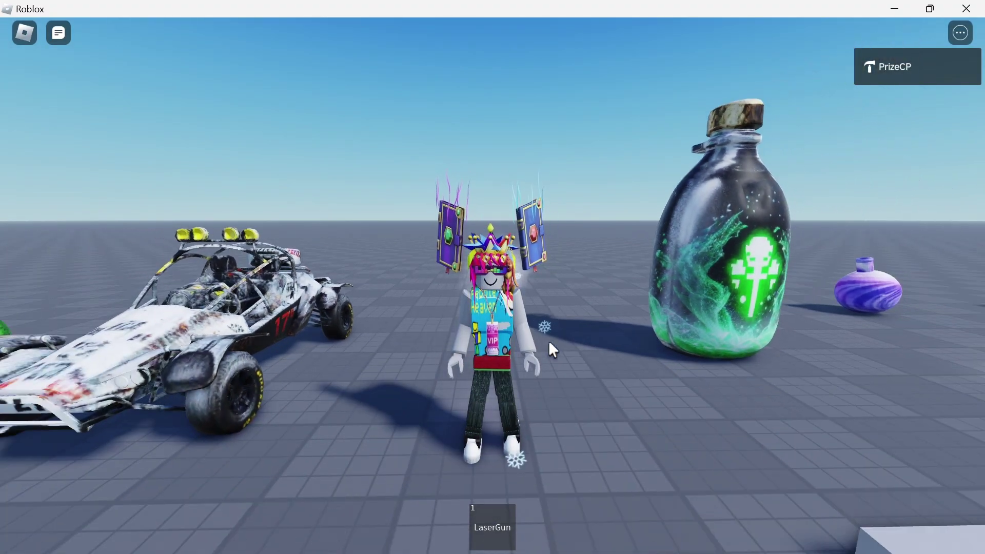
key(s)
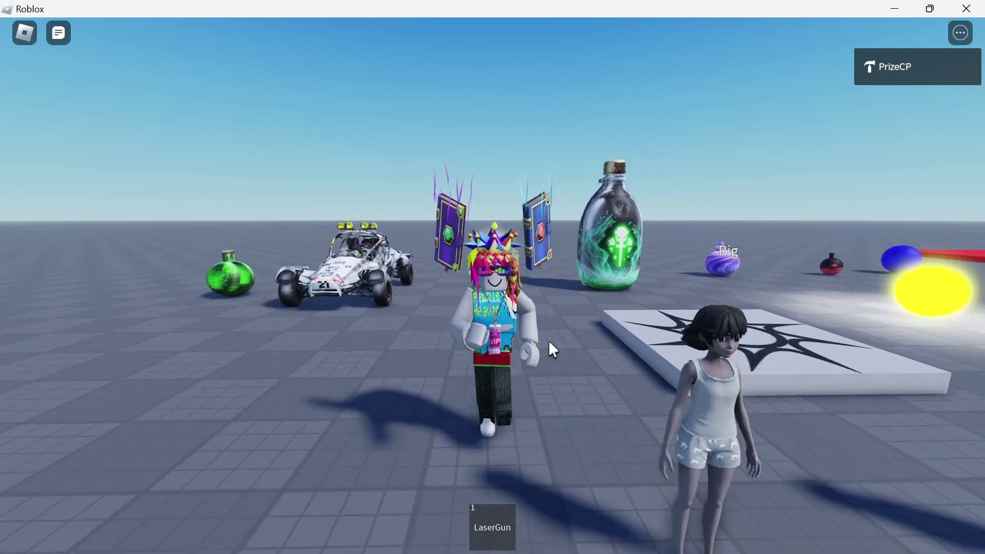
key(w)
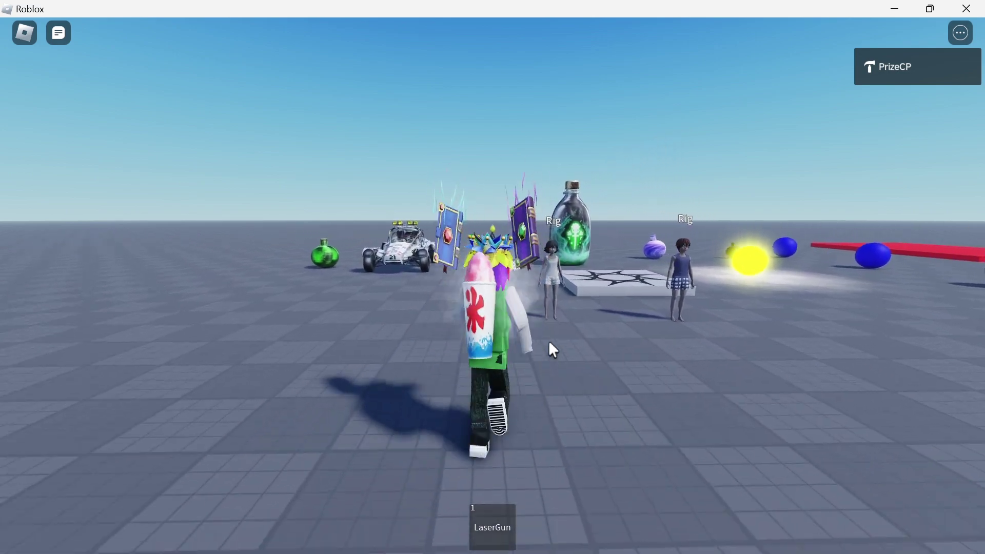
key(w)
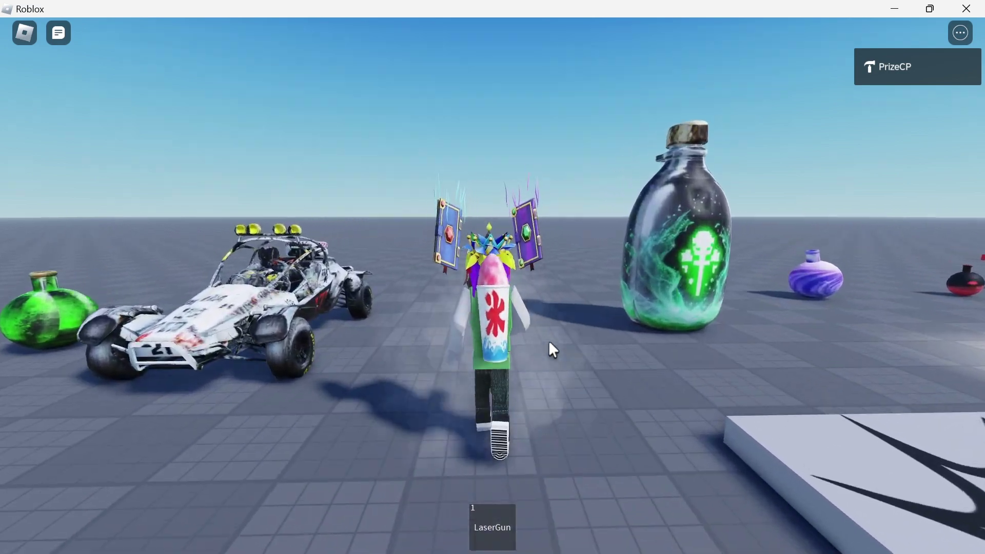
key(s)
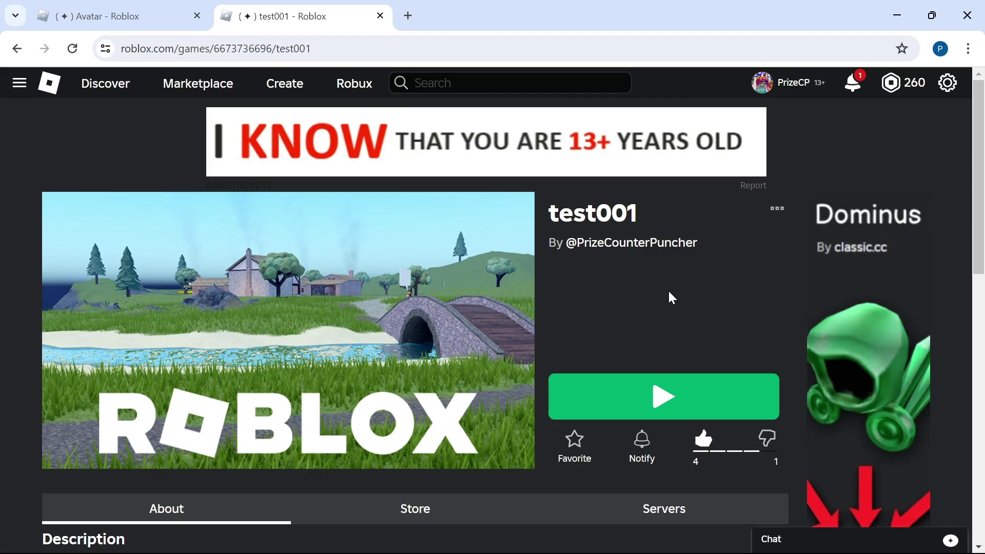
click(777, 216)
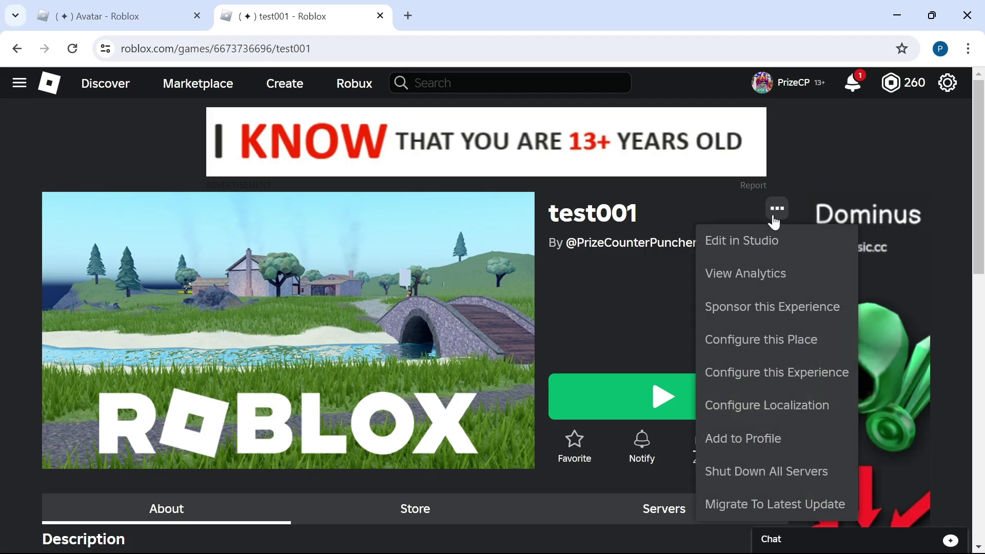
click(767, 245)
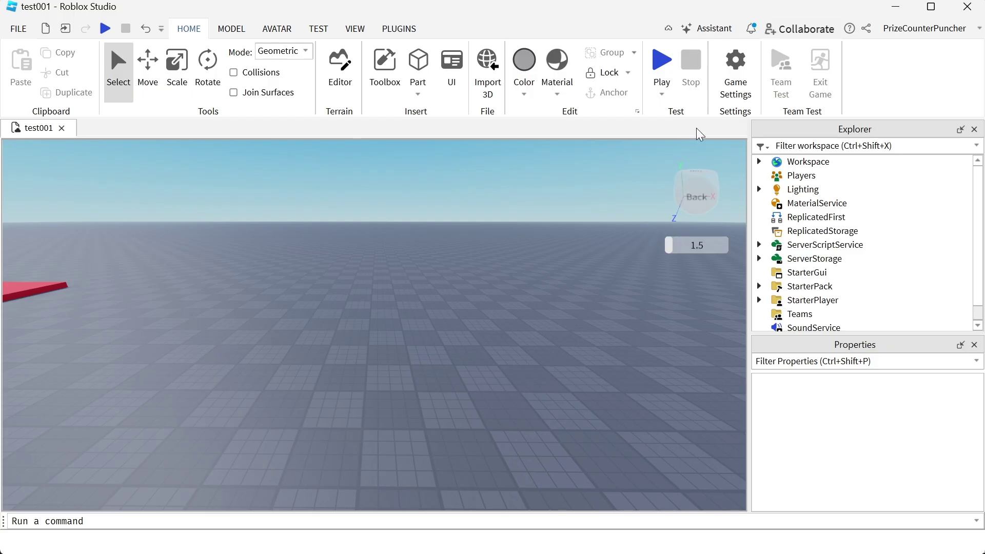
In Game Settings > Avatar, set Avatar Type to Player Choice and save, confirming the warning
click(736, 72)
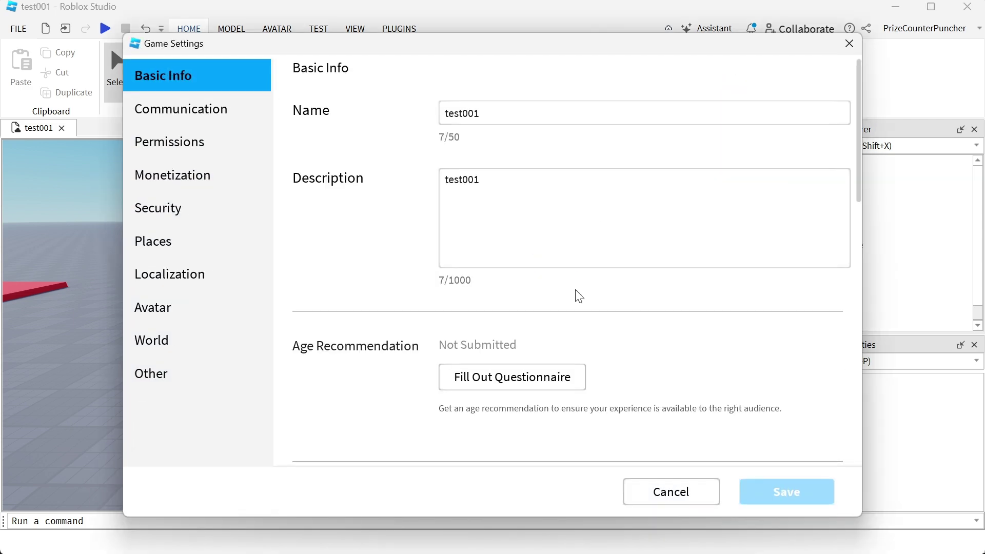
click(165, 309)
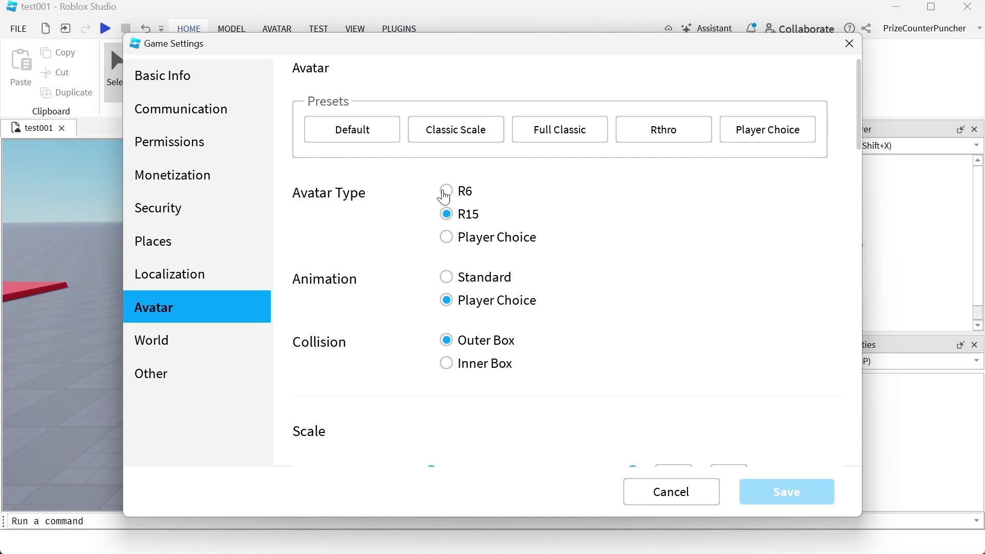
click(445, 193)
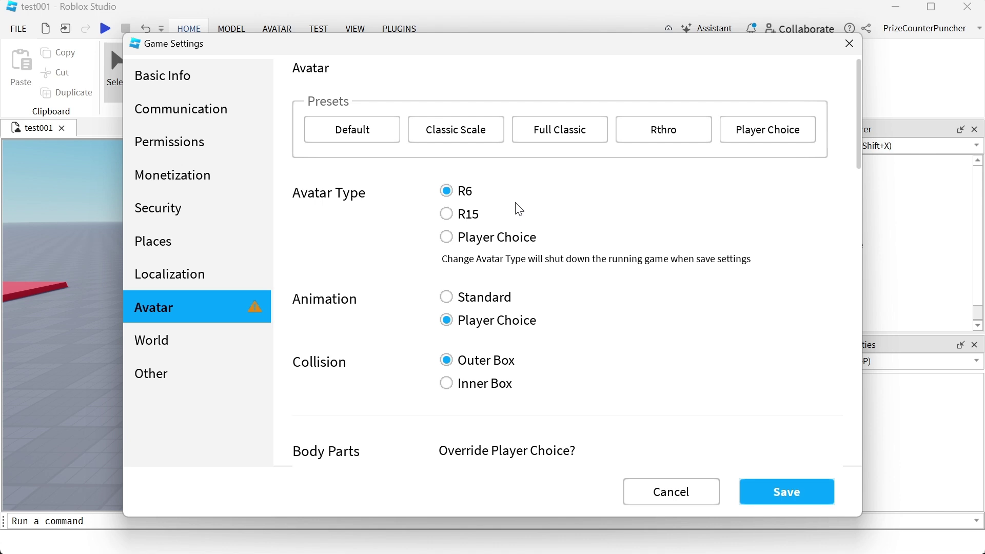
click(491, 240)
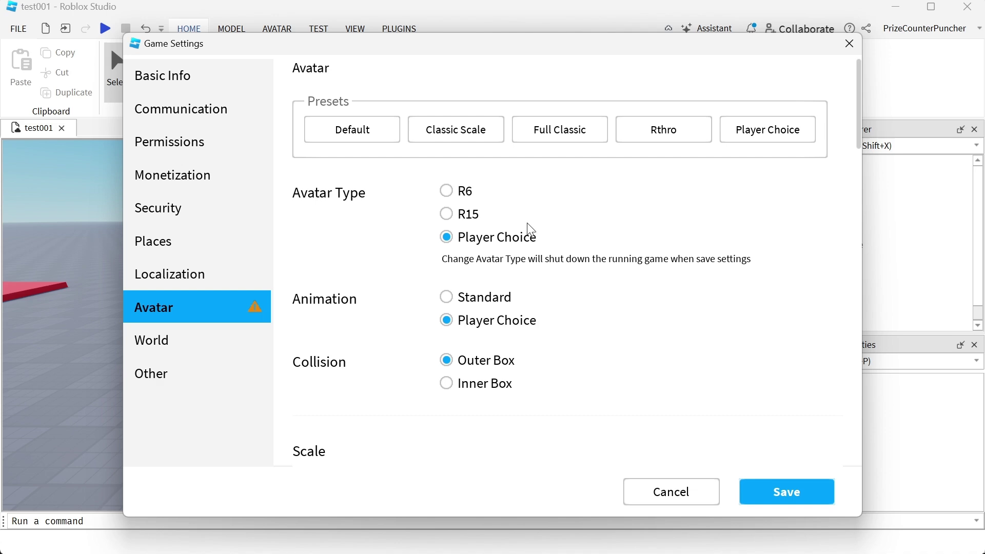
click(794, 502)
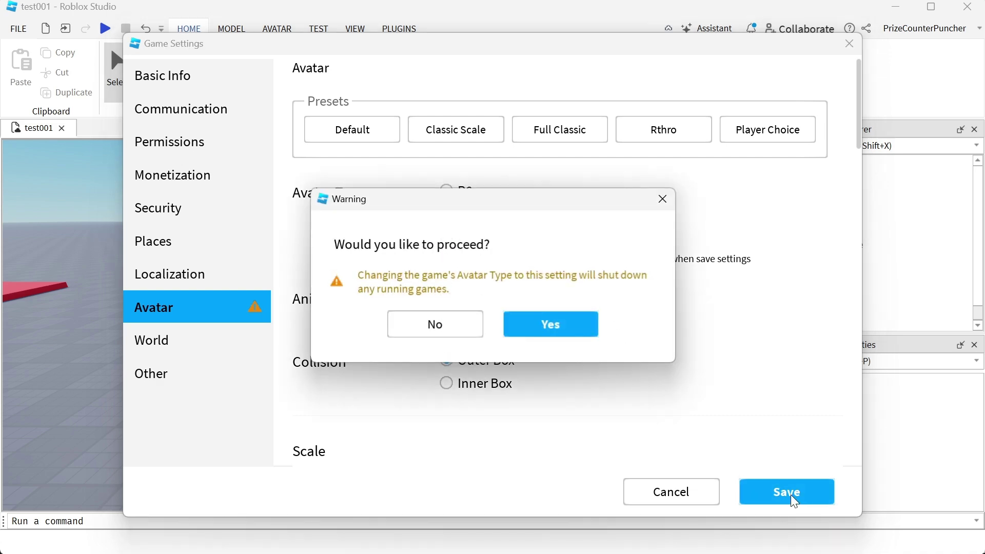
click(550, 331)
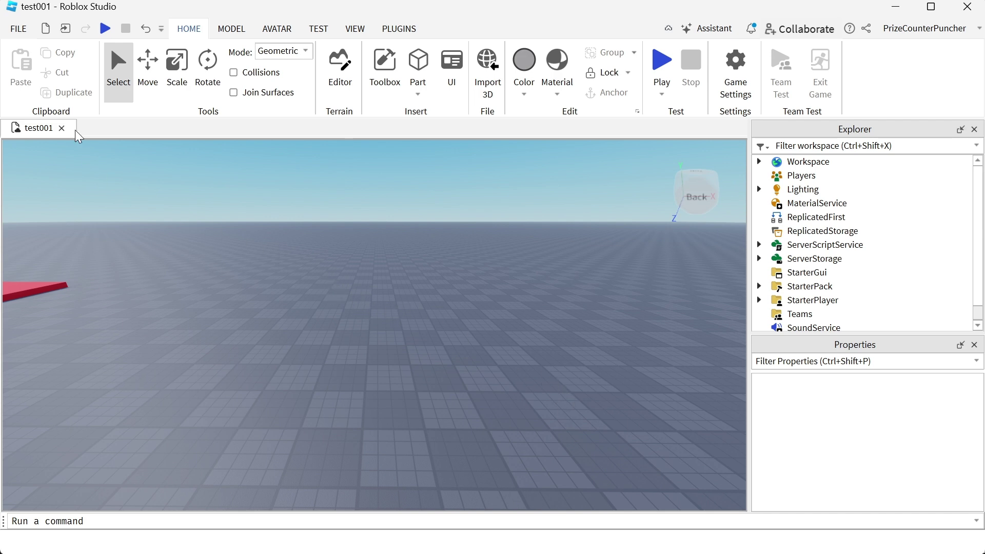
Save the test001 place to Roblox and return to the browser's Avatar Editor
click(24, 38)
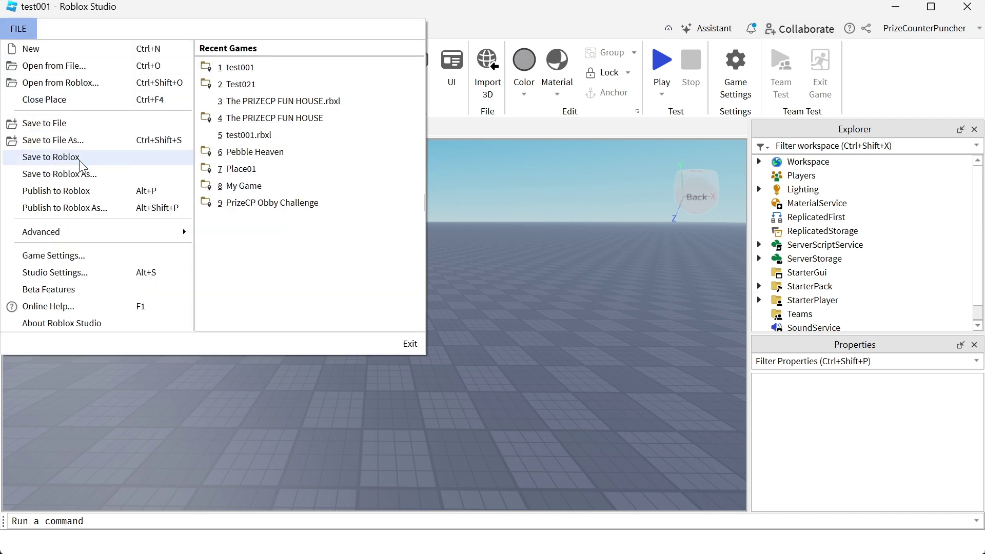
click(93, 193)
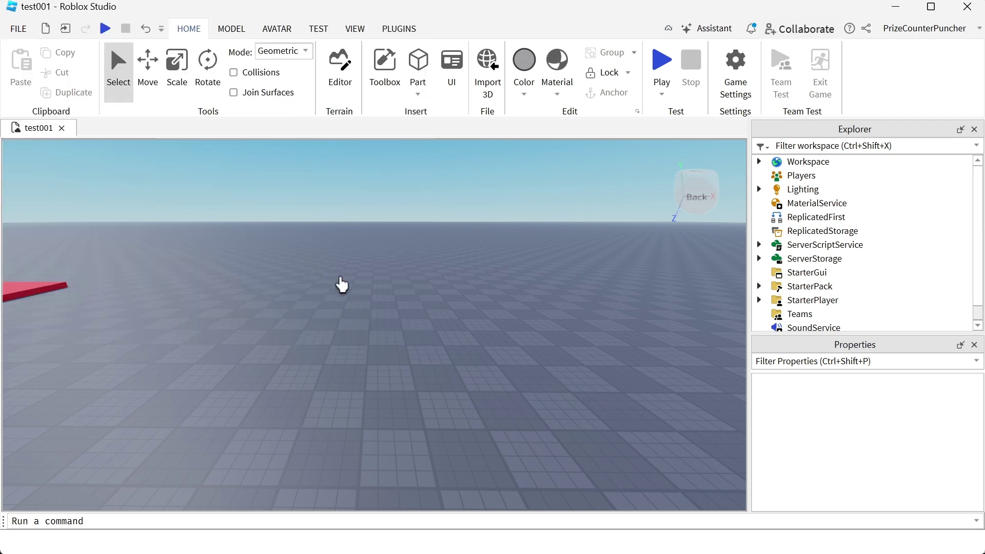
key(alt+Tab)
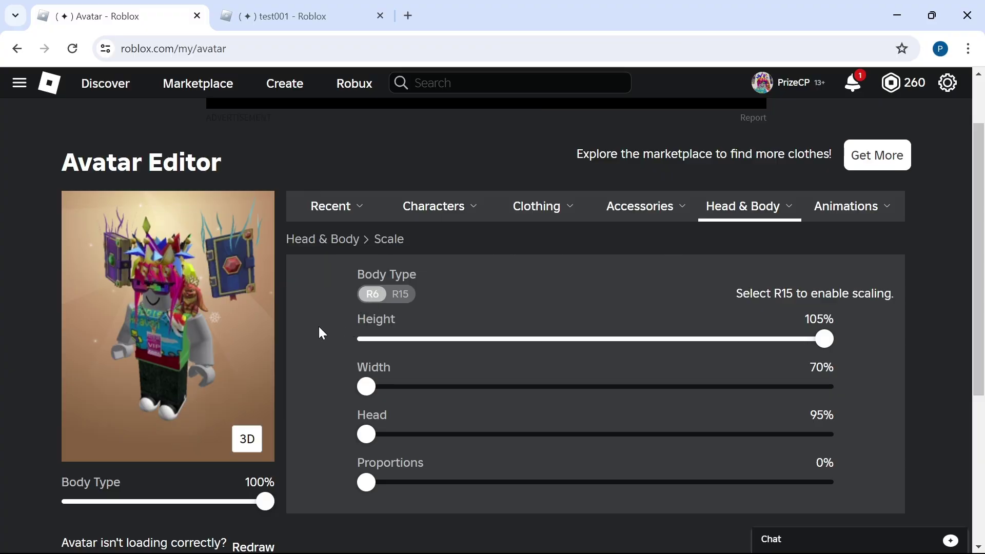
Relaunch test001 from its game page so it runs in Roblox Player
click(282, 20)
click(647, 400)
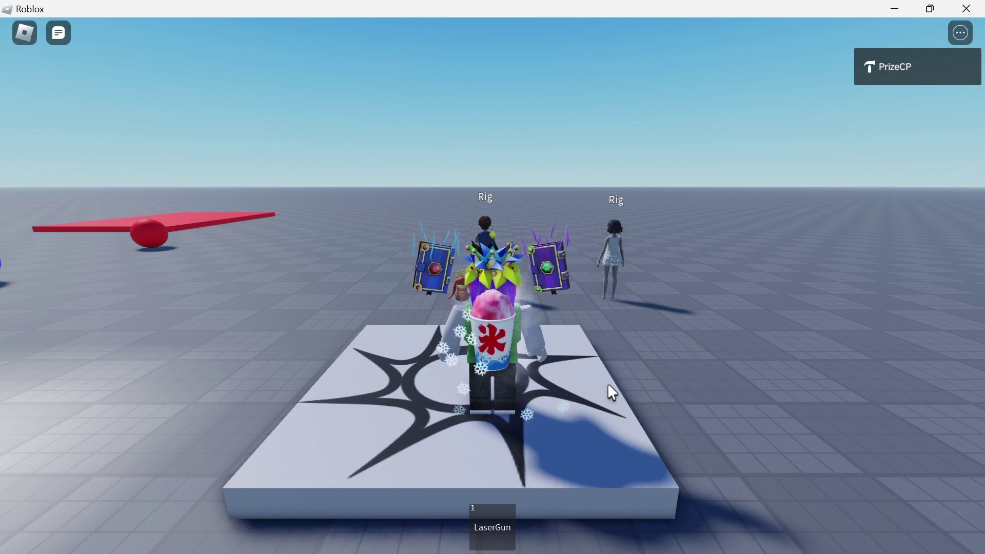
Walk the blocky R6 avatar off the star platform to stand between the two Rigs
key(Right)
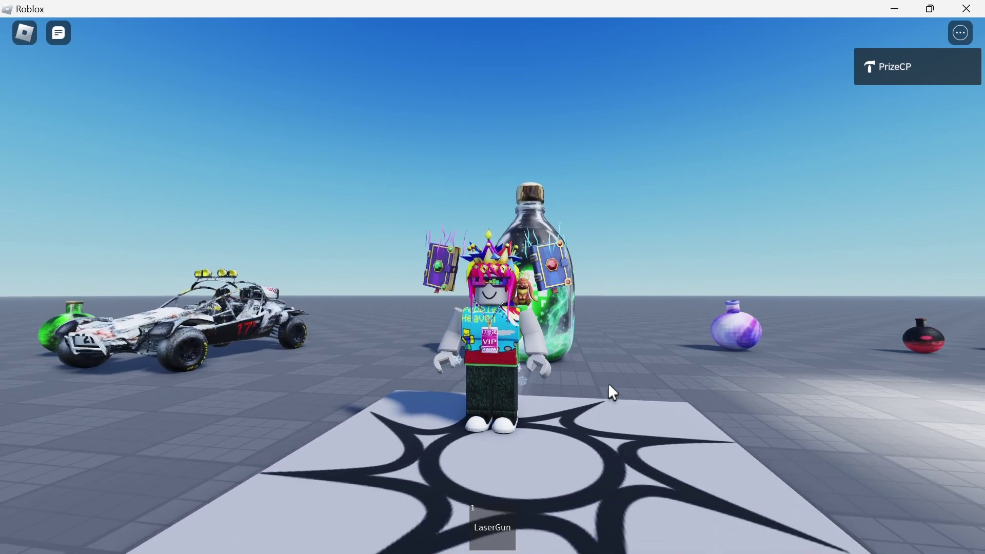
key(s)
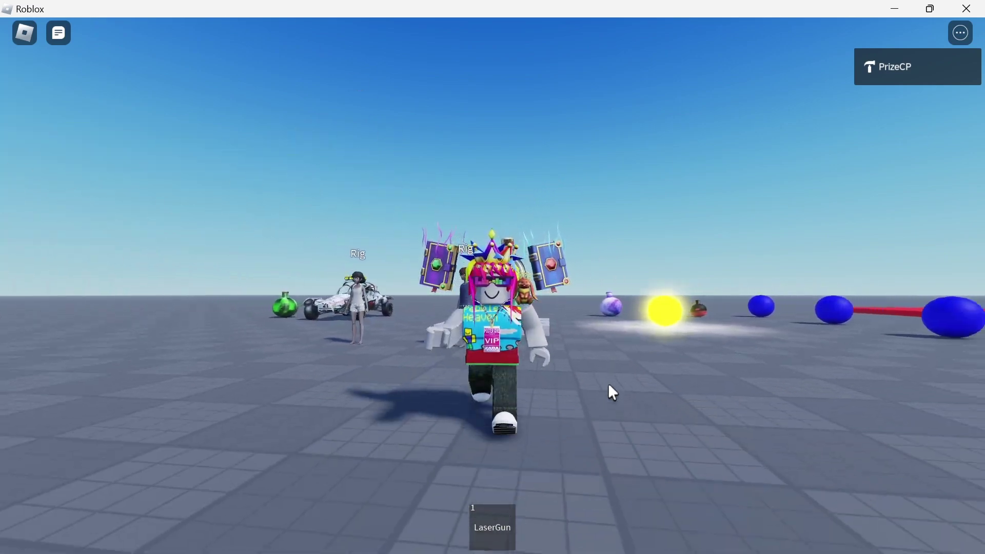
key(w)
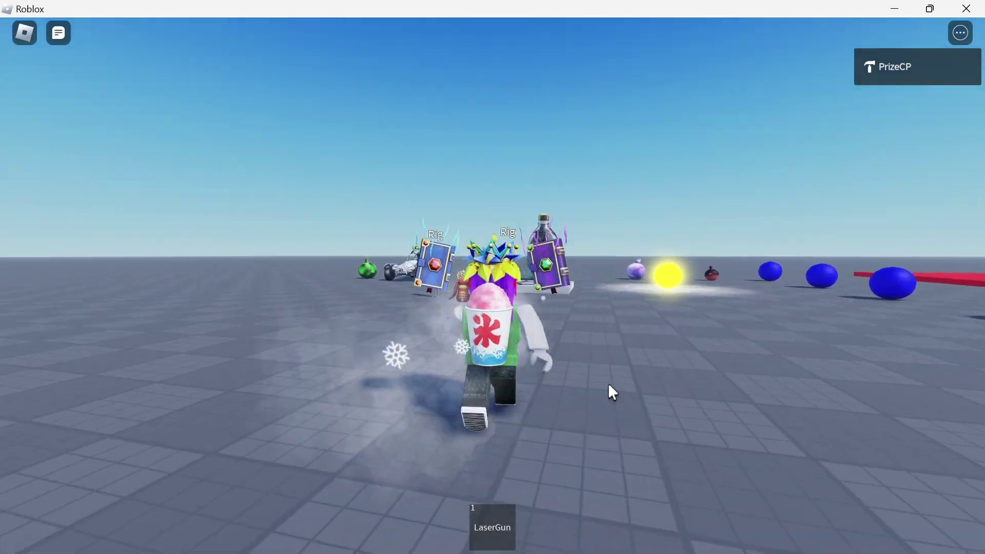
key(w)
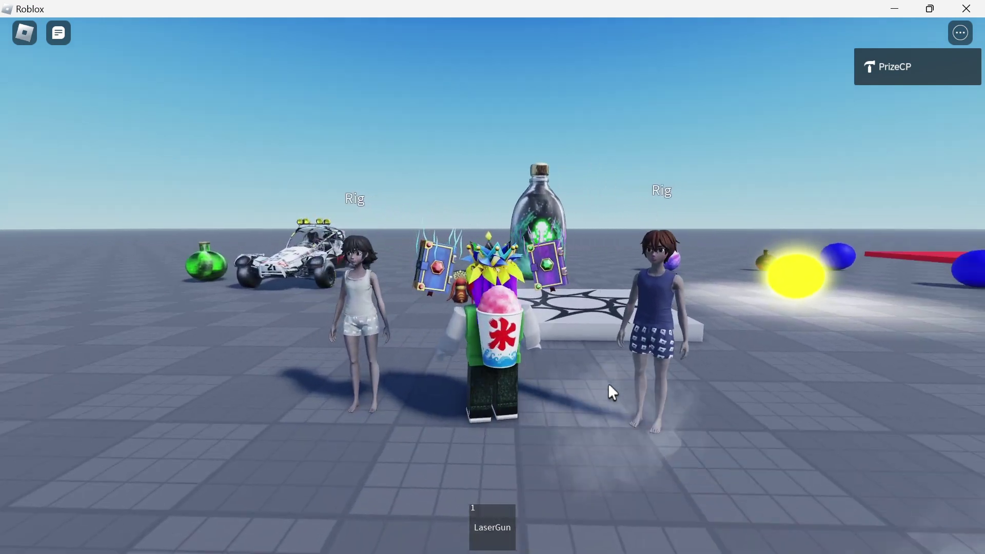
key(s)
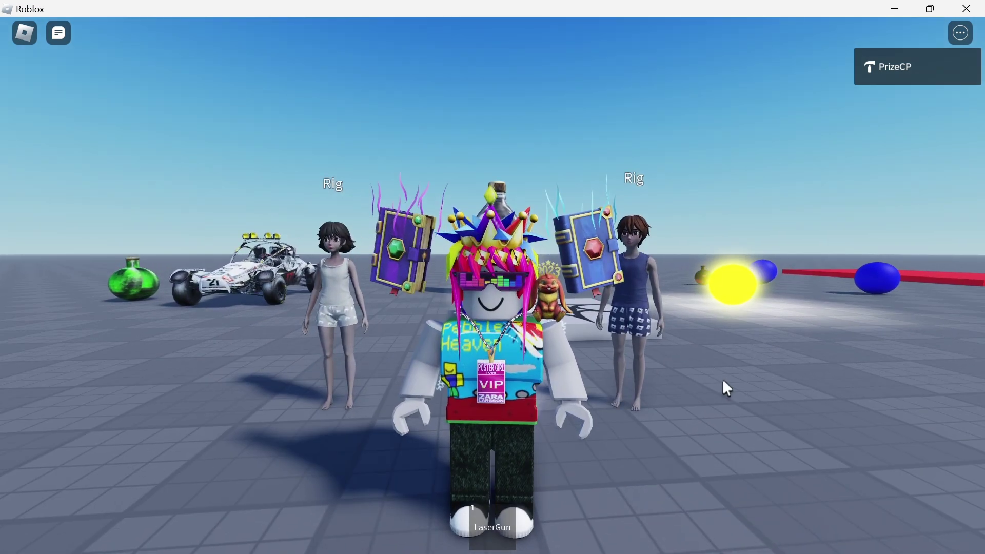